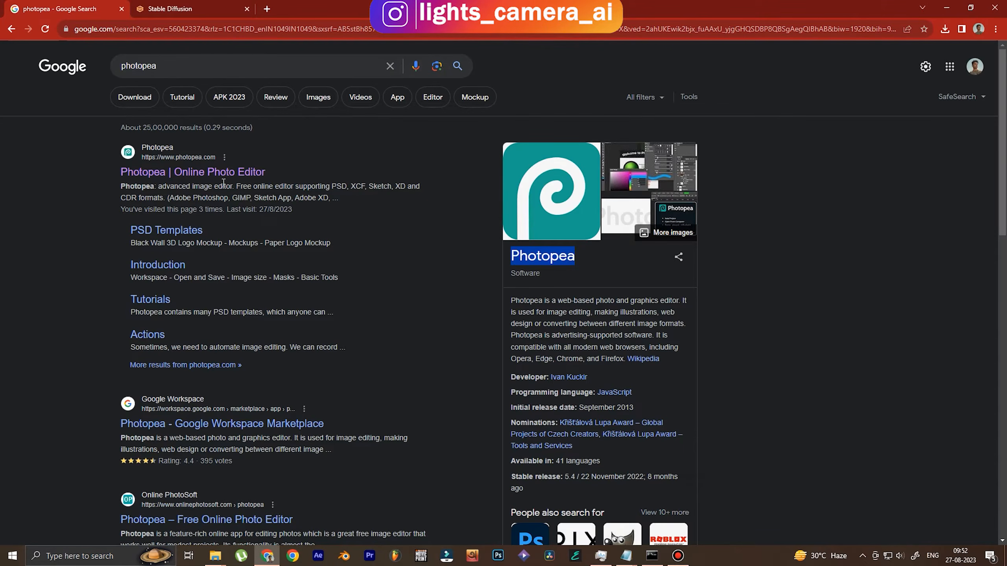
Open photopea.com from the Google results, then bring up the YouTube folder in File Explorer
left_click(193, 174)
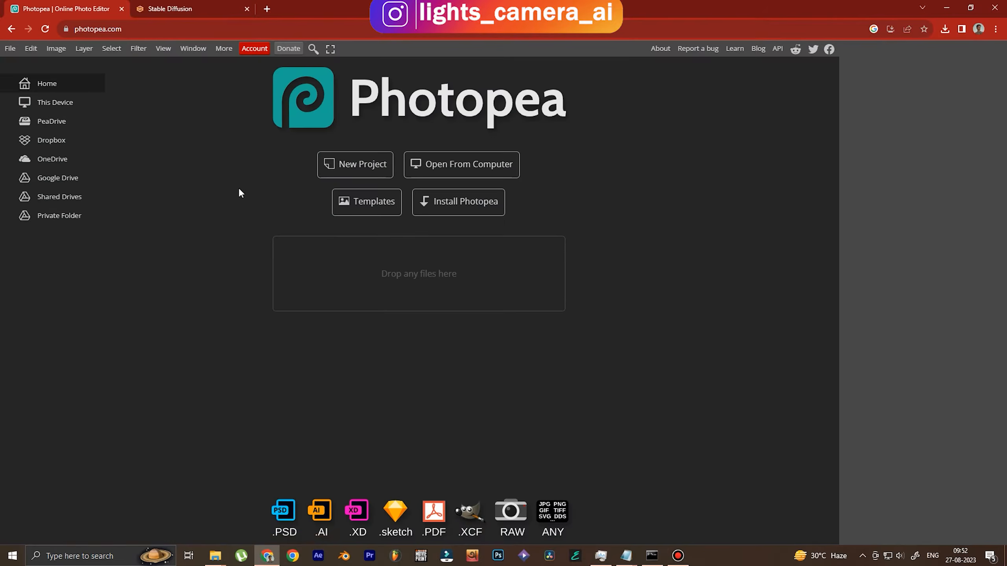
left_click(215, 556)
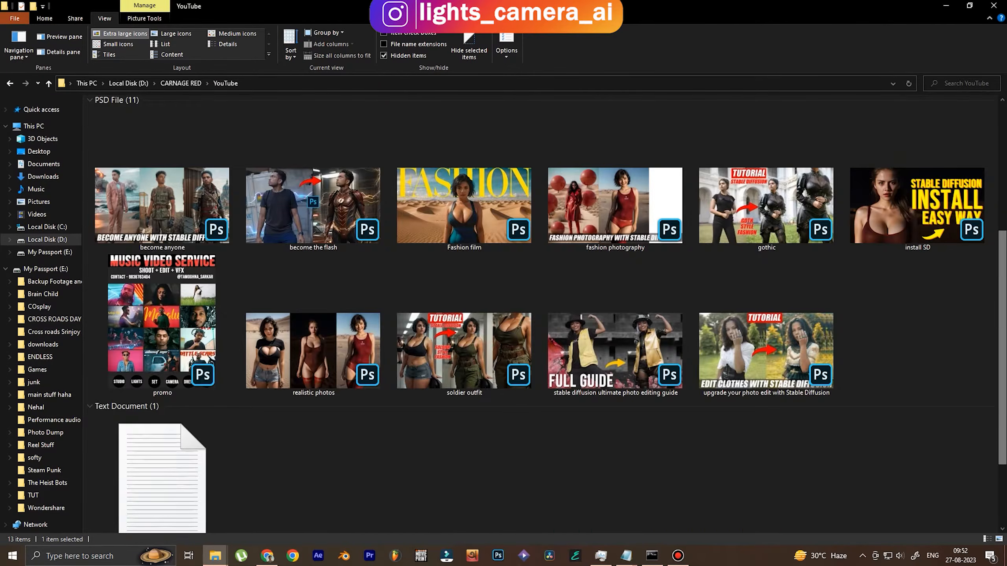
Preview thumb 1 in the docs folder, then drag it into Photopea as a new document
double_click(170, 181)
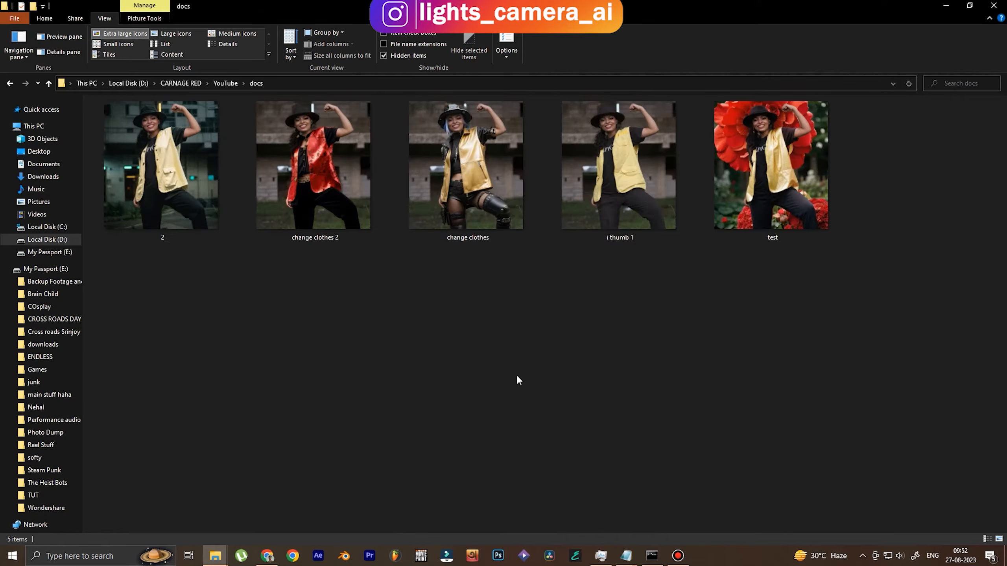
double_click(617, 190)
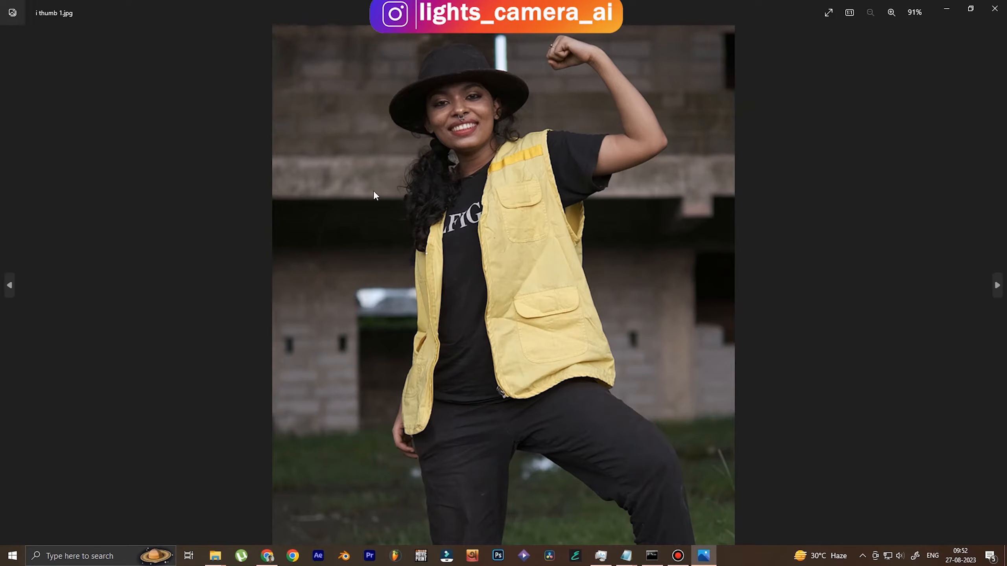
left_click(994, 7)
left_click_drag(618, 179, 335, 299)
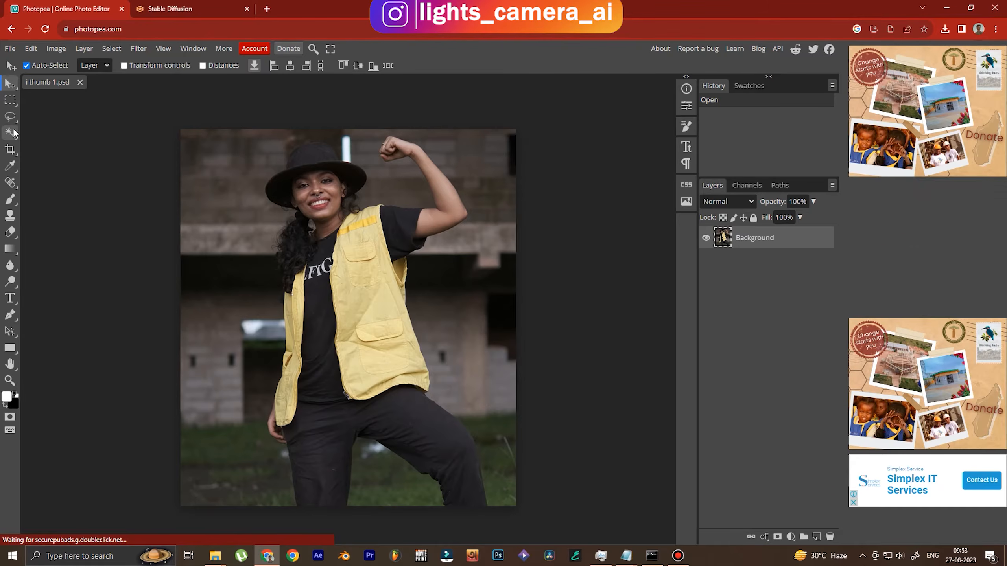
Select the woman with Select Subject and copy her to Layer 1, checking the cut-out
left_click_drag(11, 136, 44, 150)
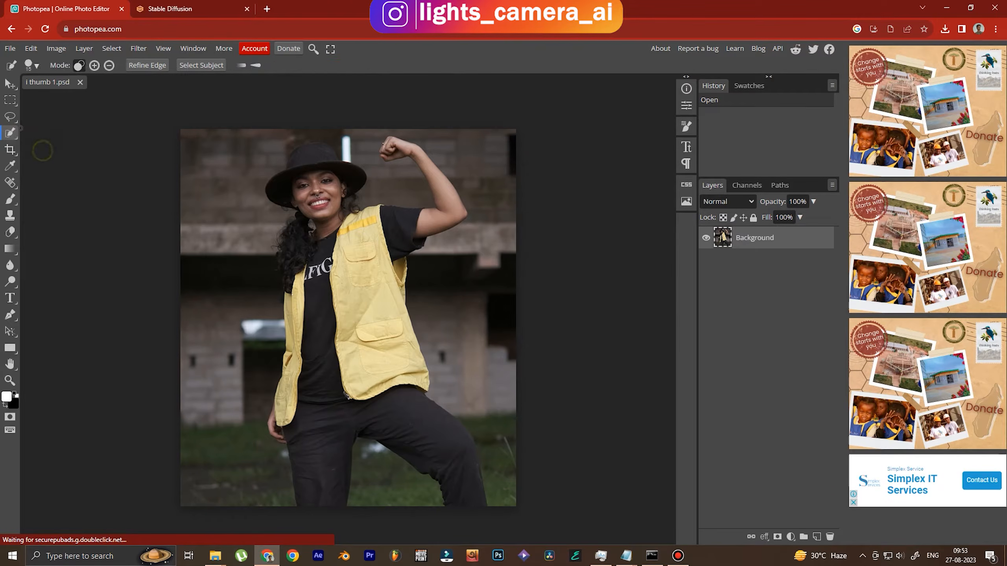
left_click(201, 65)
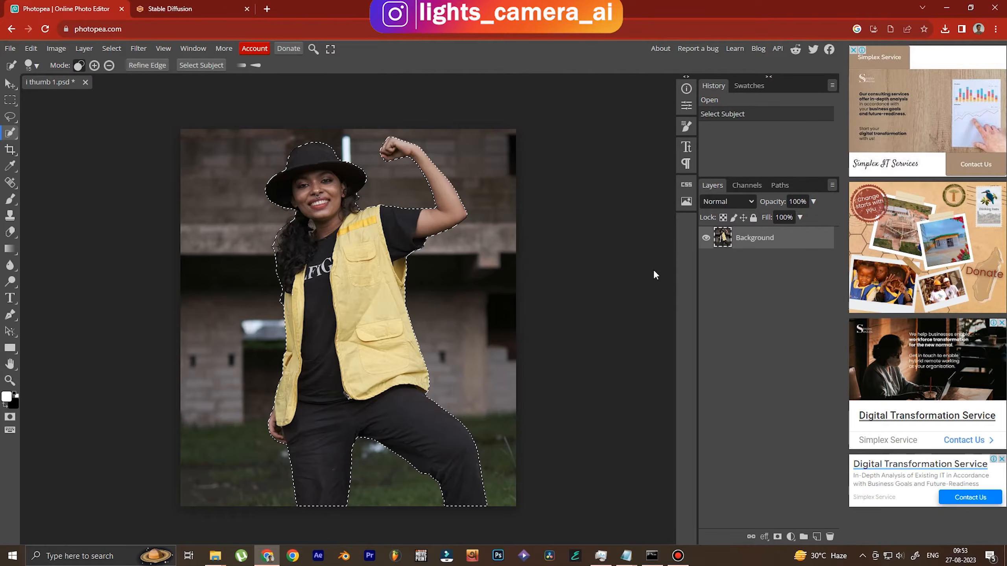
key("ctrl+j")
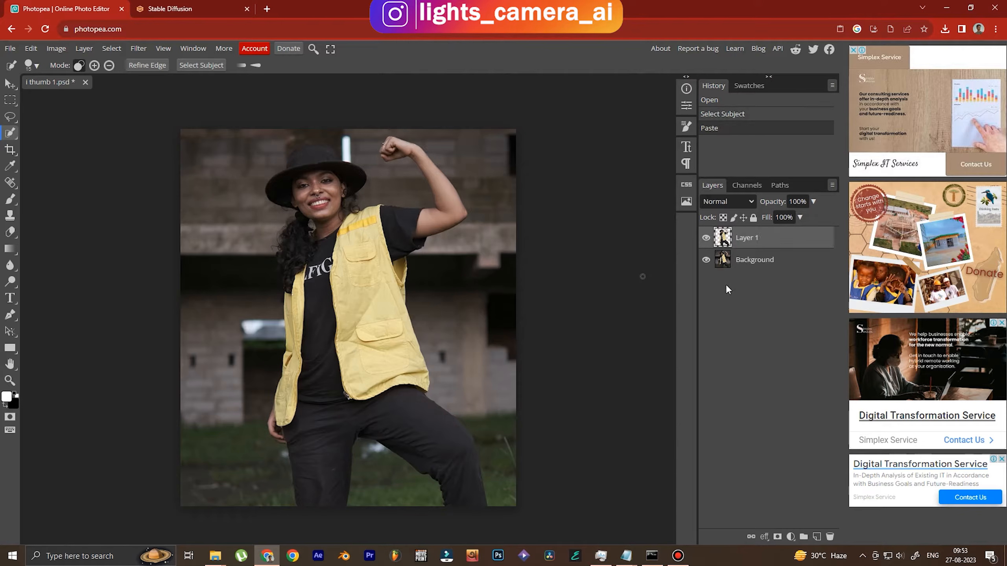
left_click(705, 260)
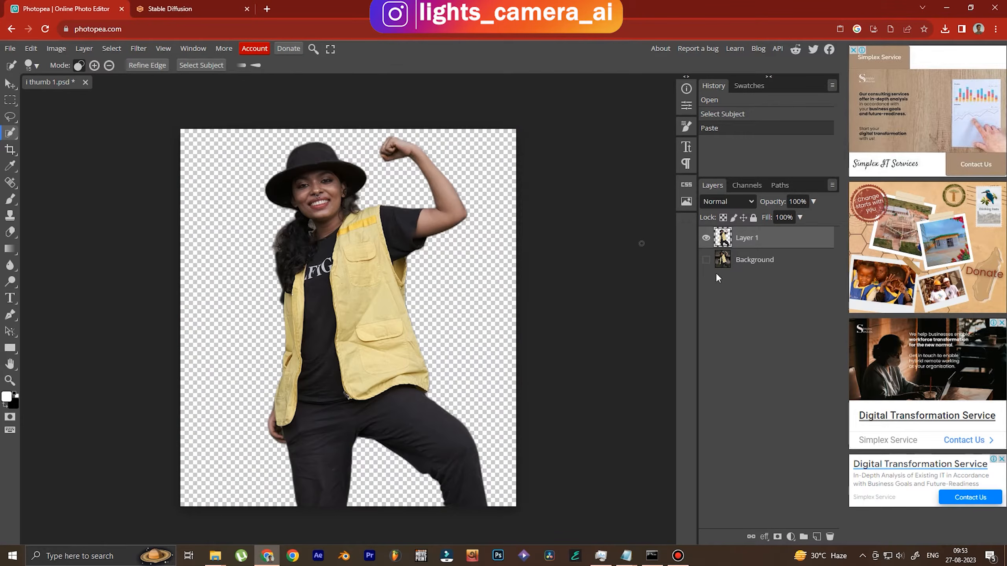
left_click(706, 260)
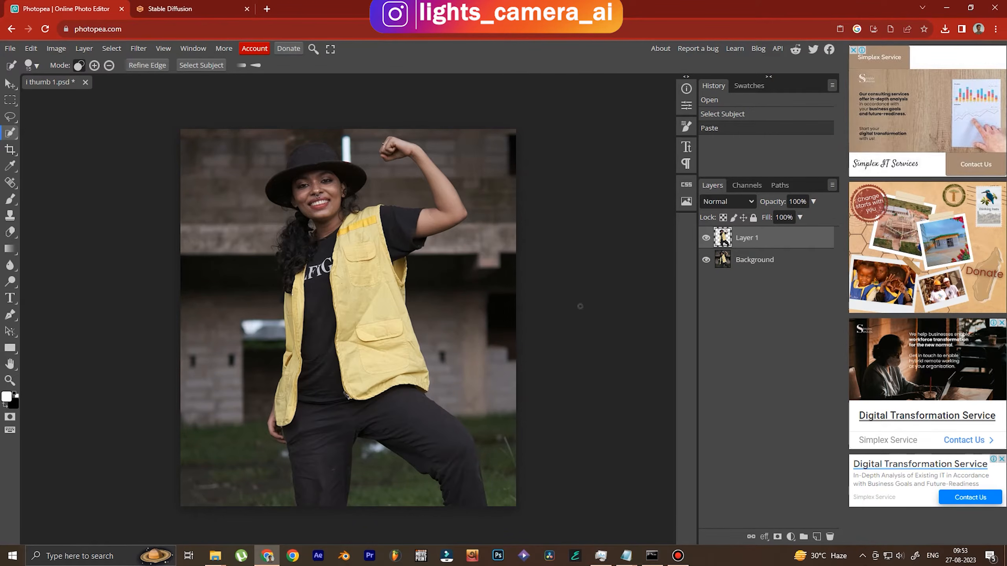
In a new tab, search Google Images for 'red rose png'
left_click(267, 8)
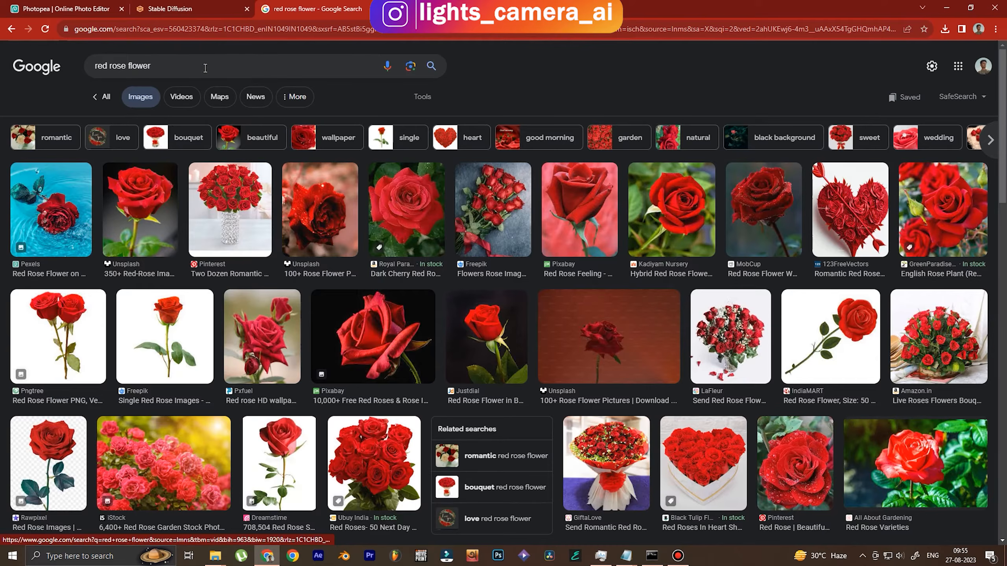
left_click(206, 66)
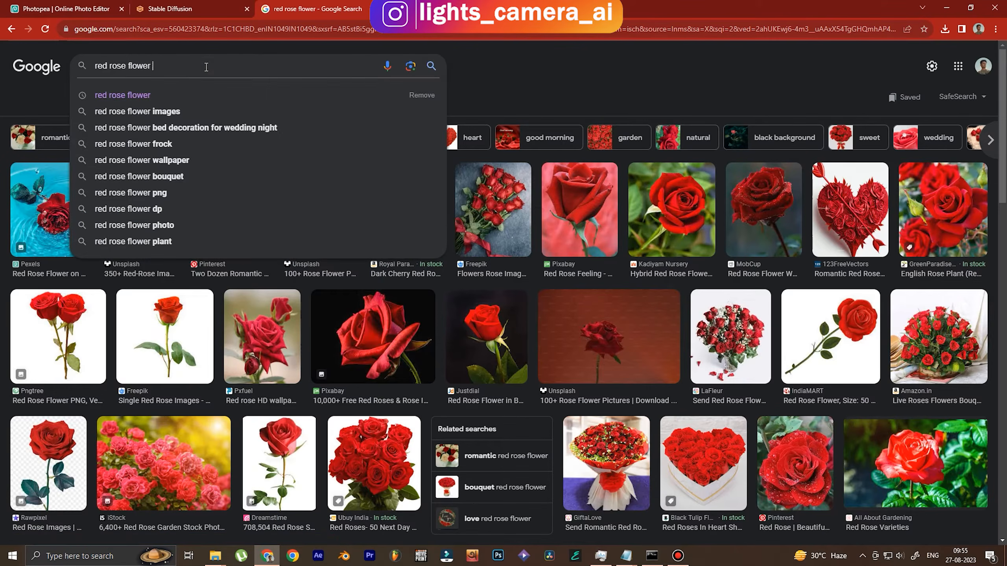
type("png")
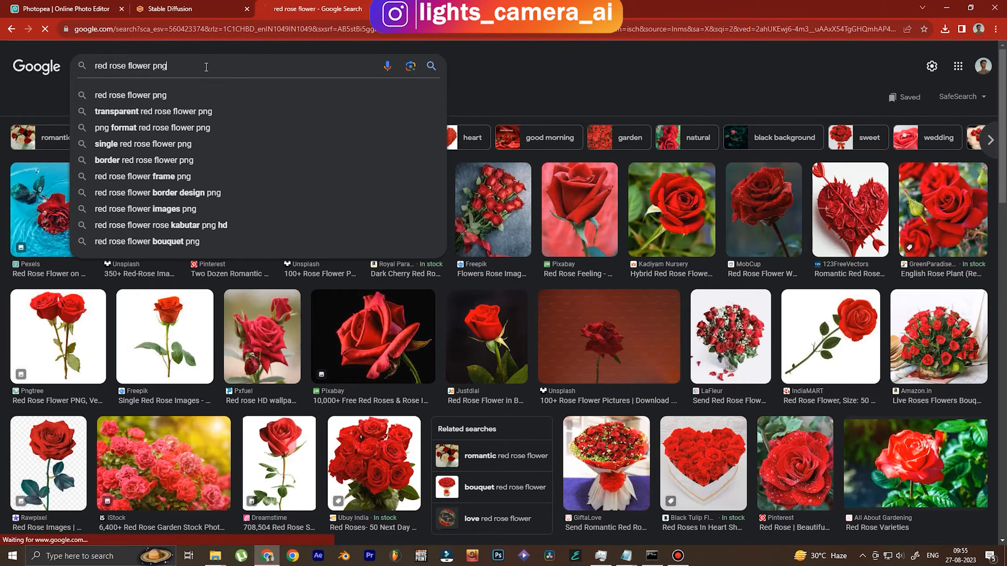
key("Return")
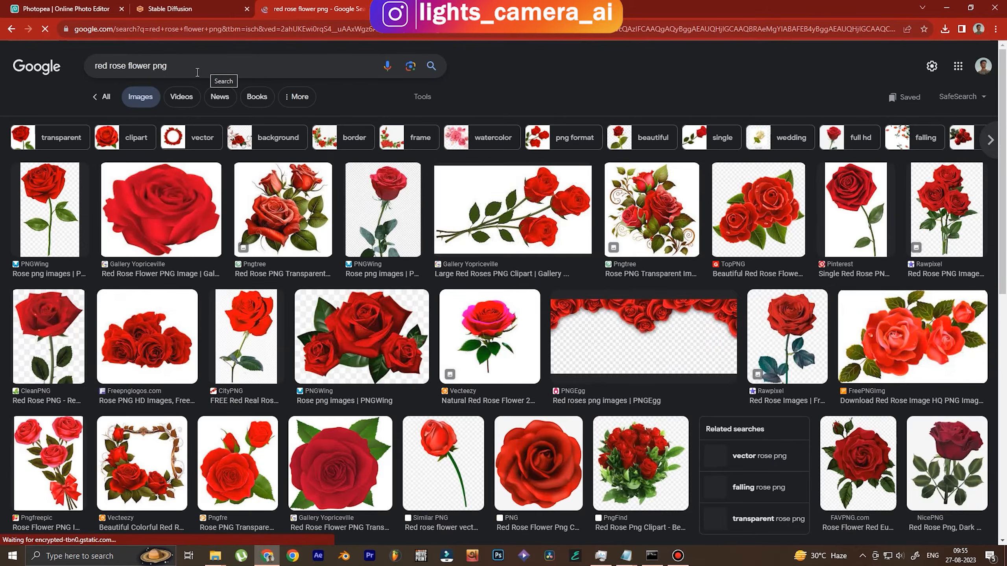
left_click(200, 196)
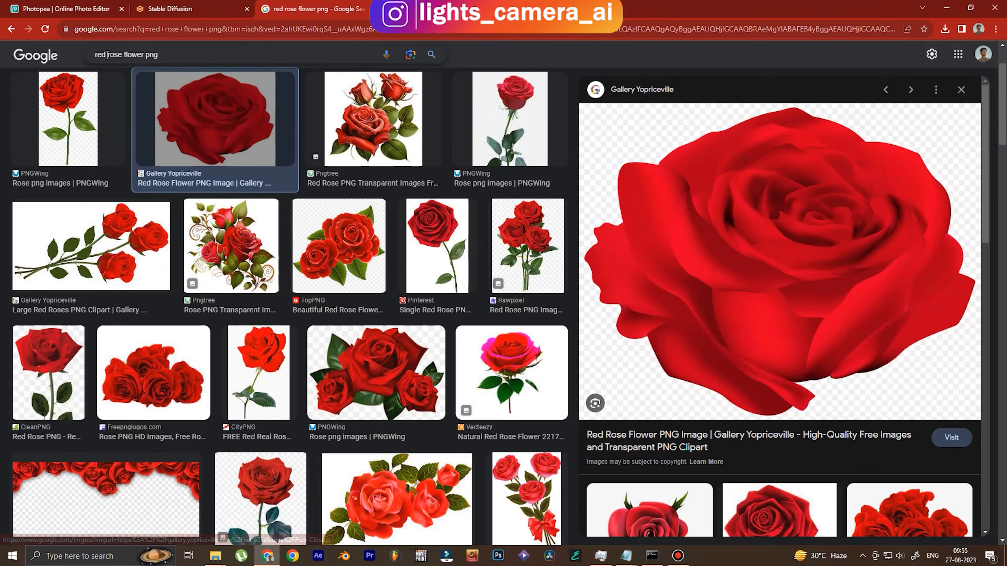
double_click(129, 54)
key("BackSpace")
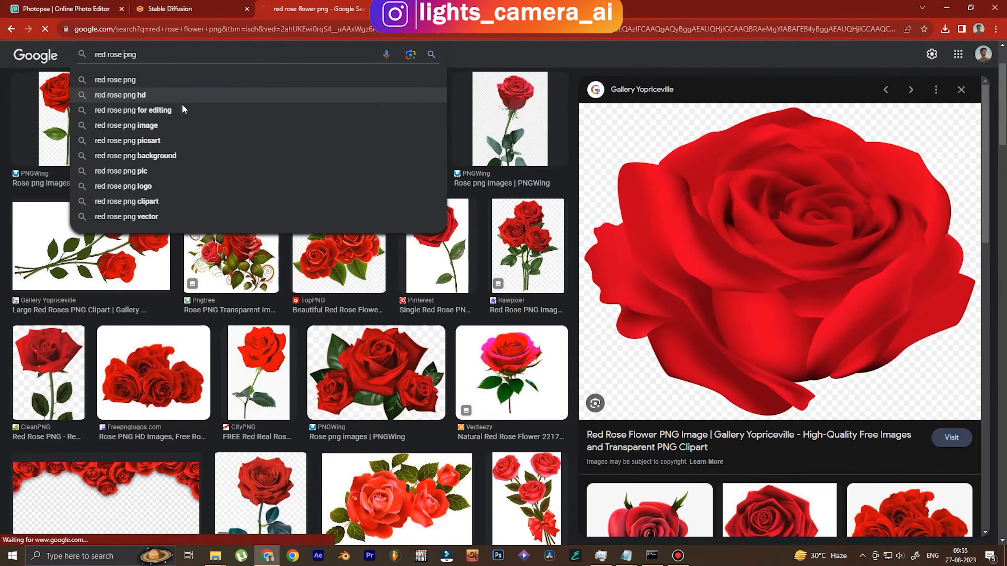
key("Return")
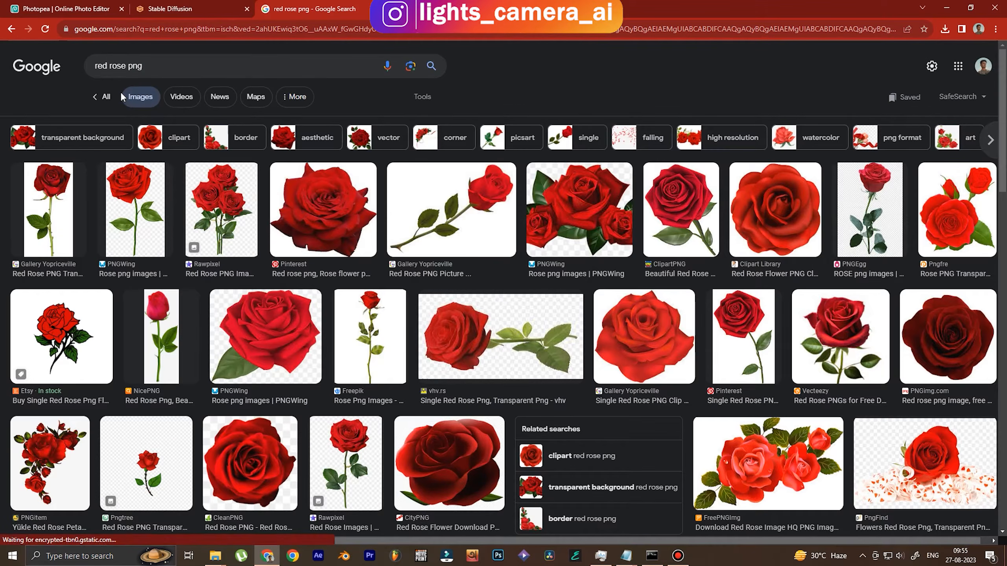
Save the Pinterest red rose image into the docs folder
left_click(316, 235)
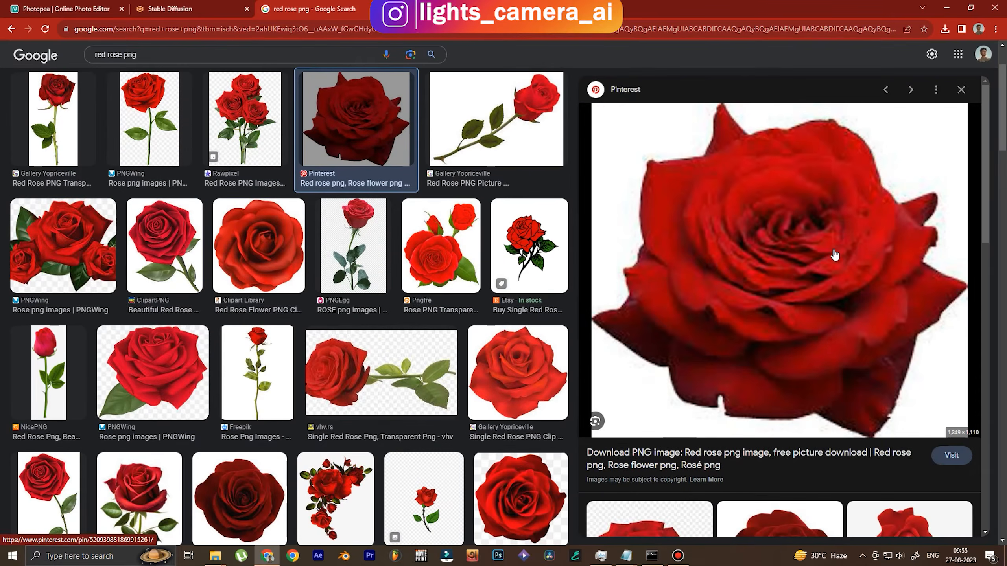
right_click(768, 236)
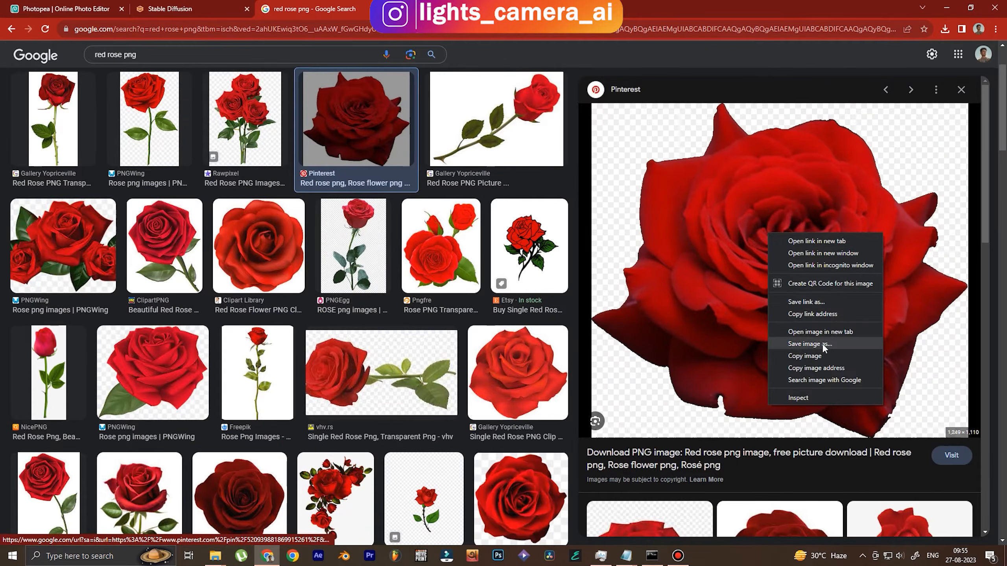
left_click(822, 342)
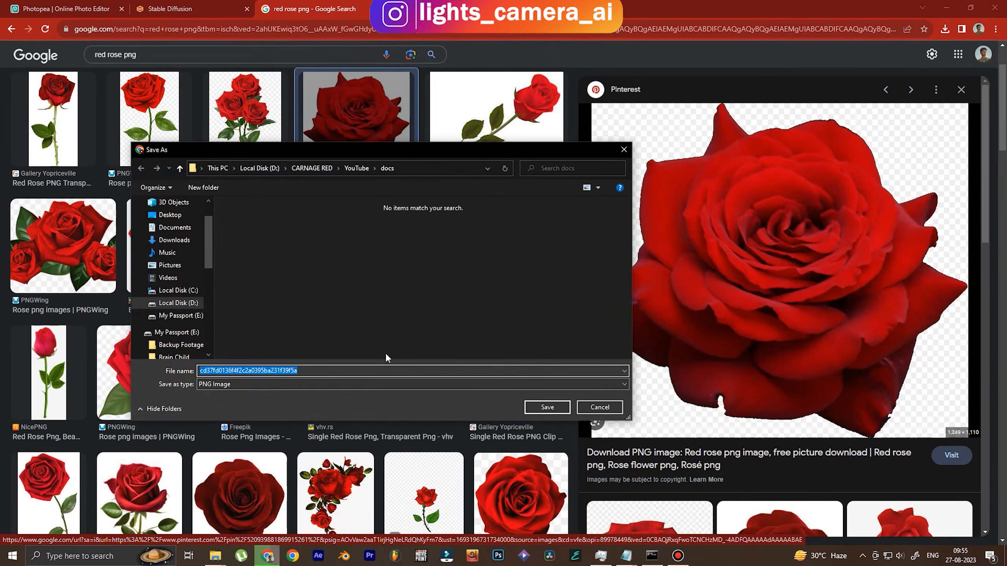
left_click(547, 408)
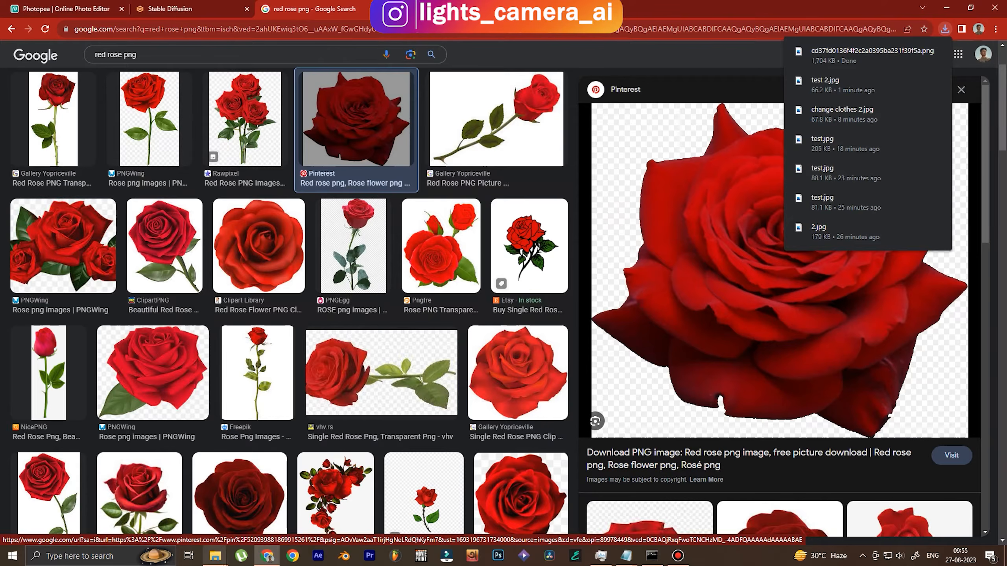
Place the downloaded rose PNG behind the woman near her head, then hide its layer
left_click(45, 6)
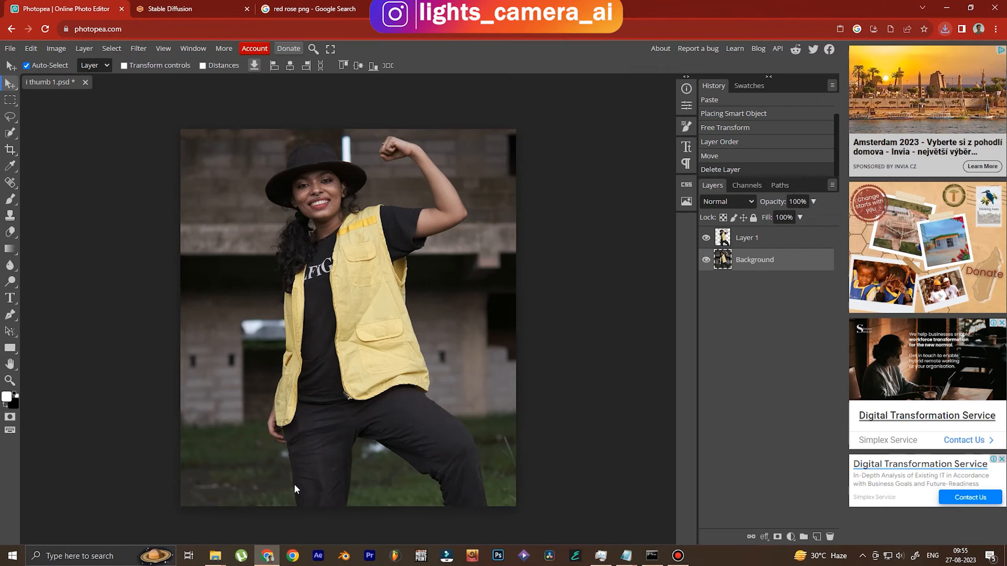
mouse_move(216, 562)
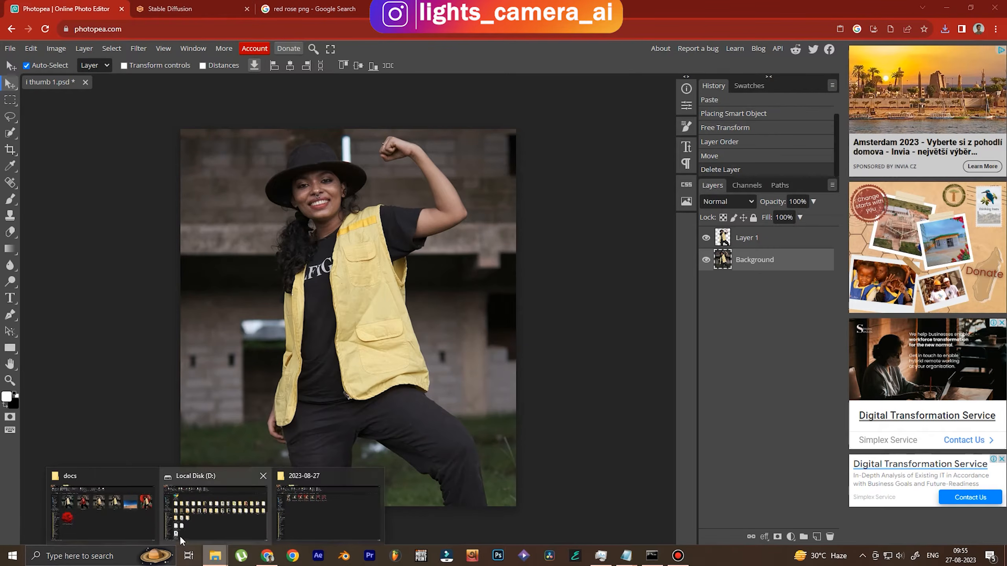
left_click(101, 512)
left_click(171, 324)
left_click_drag(171, 324, 274, 279)
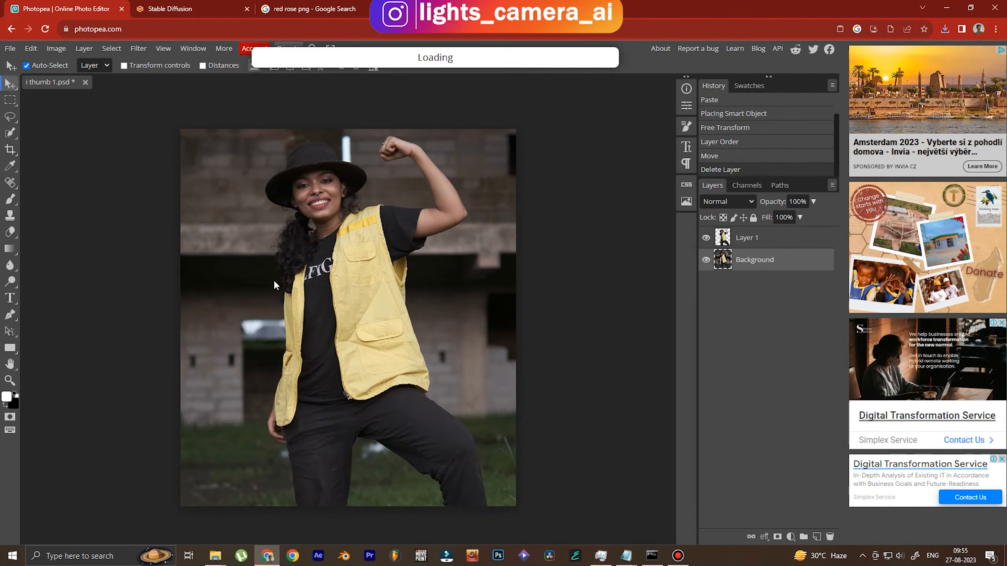
left_click_drag(443, 214, 432, 206)
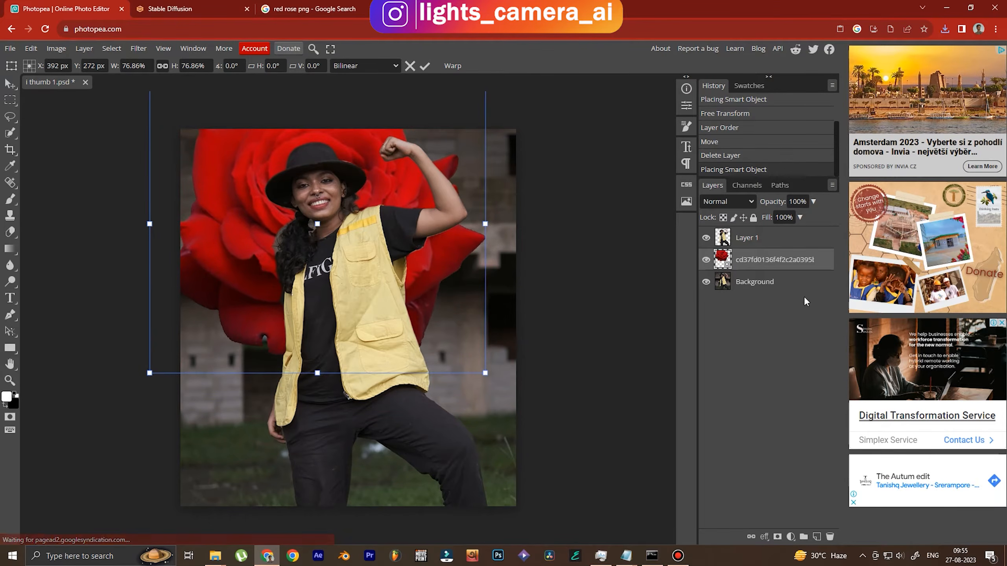
left_click(775, 282)
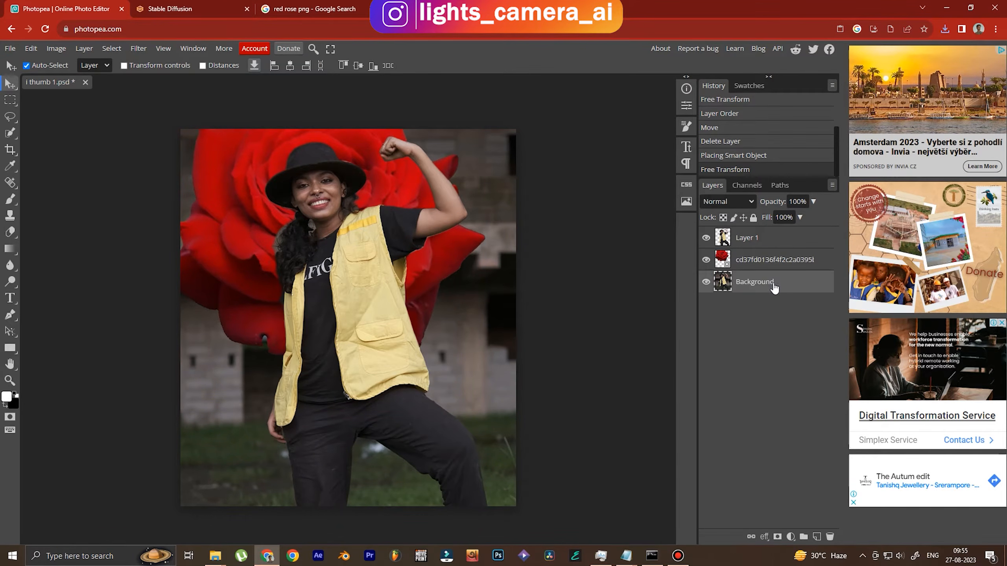
left_click(706, 260)
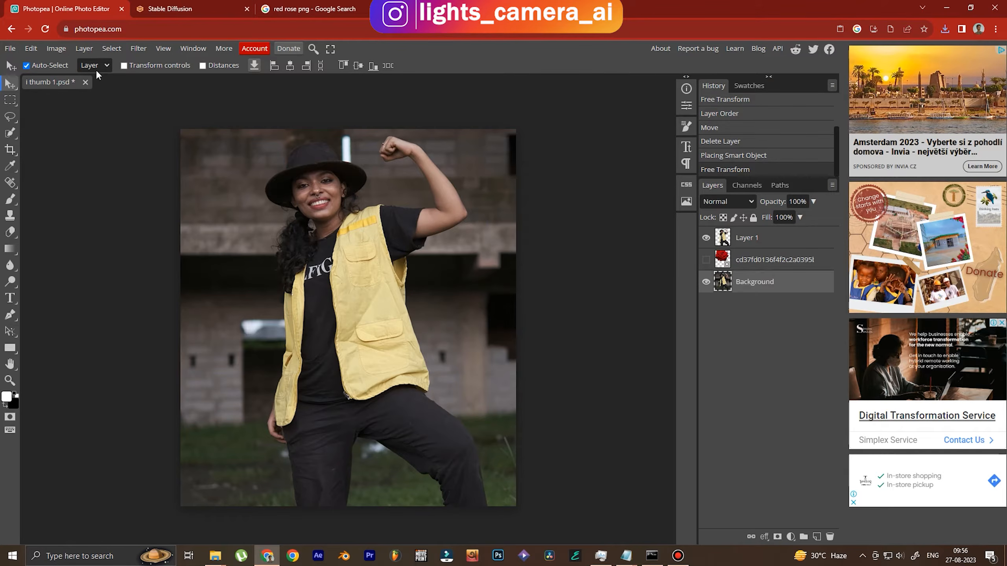
Apply a Curves correction, pulling the Red channel black point in to 21
left_click(56, 49)
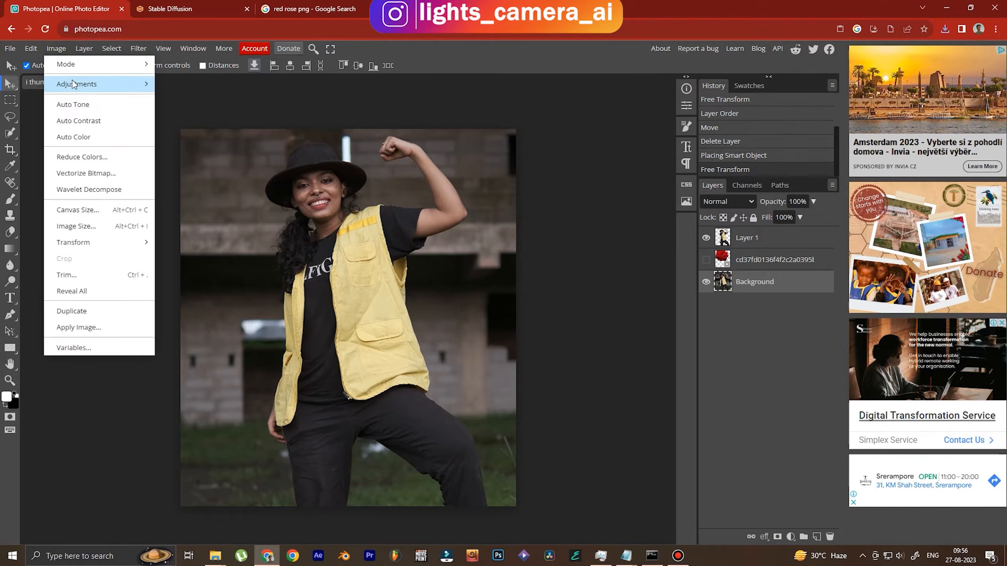
mouse_move(74, 84)
left_click(189, 116)
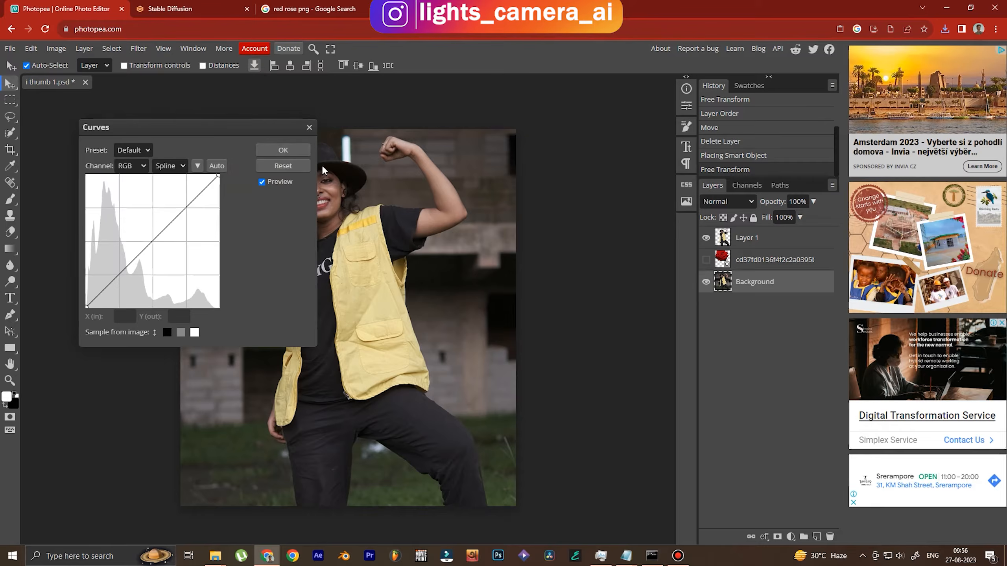
left_click_drag(222, 128, 696, 205)
left_click(605, 244)
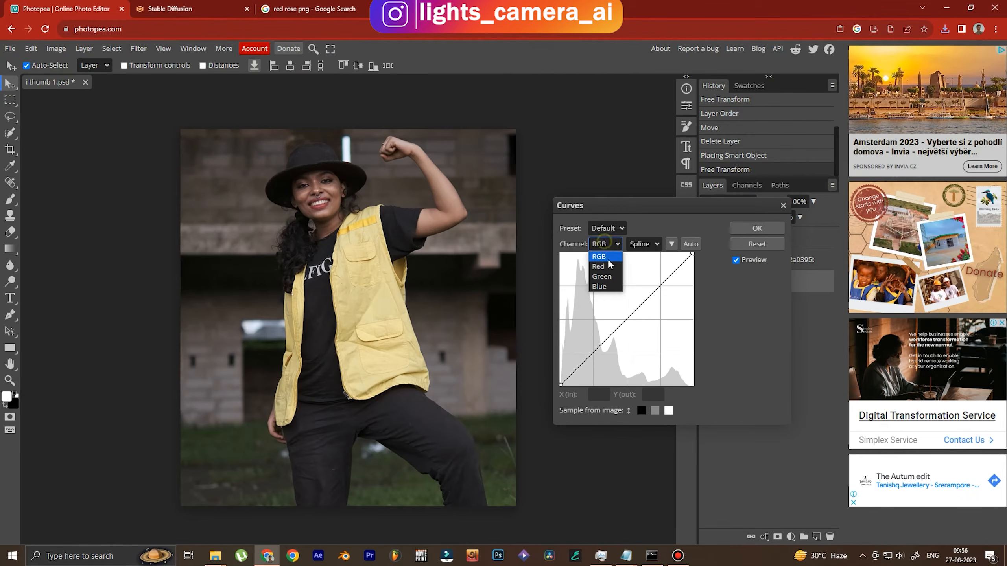
left_click(603, 266)
left_click_drag(563, 386, 573, 405)
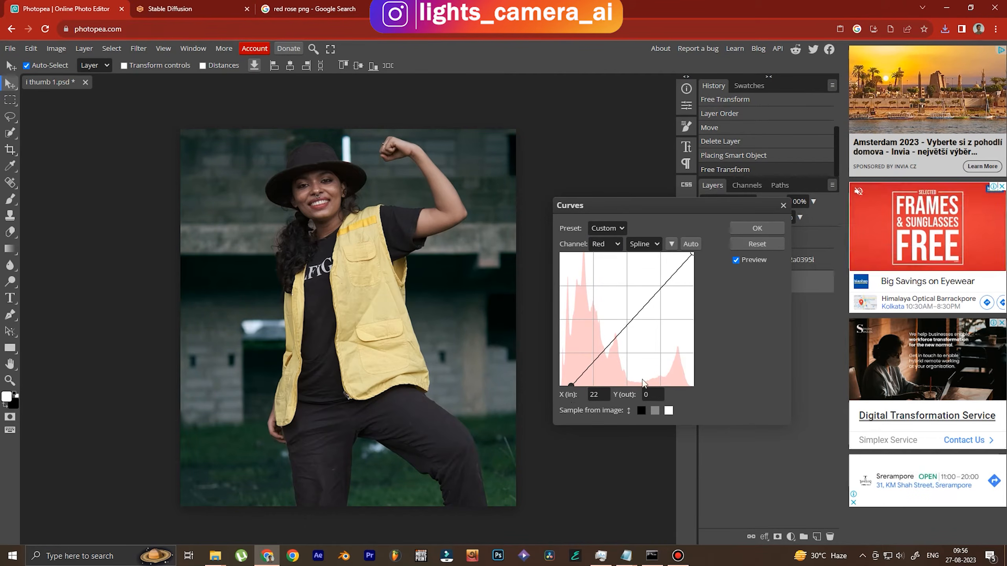
left_click(757, 228)
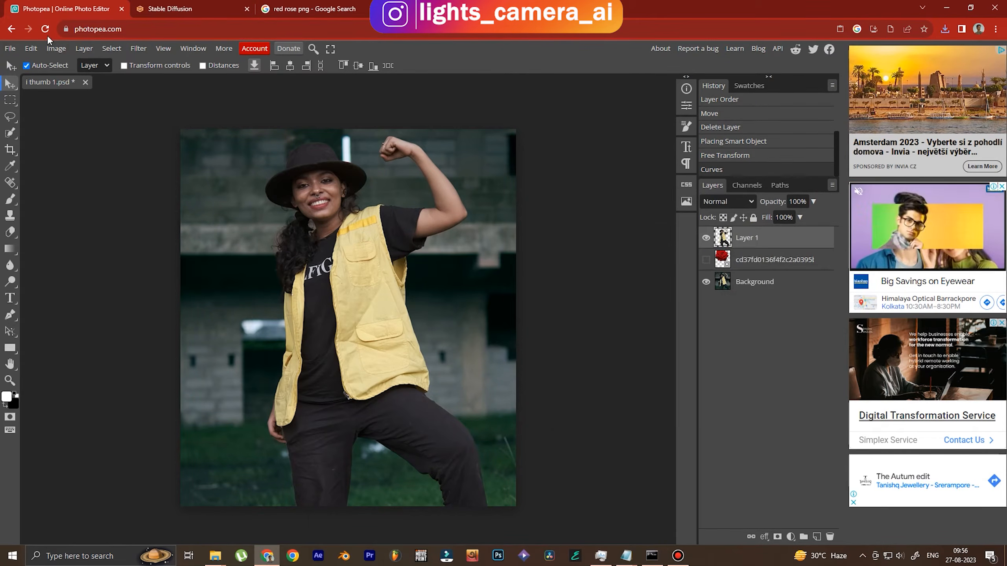
Apply Brightness/Contrast with Brightness 27 and Contrast 29
left_click(53, 48)
mouse_move(80, 83)
left_click(185, 88)
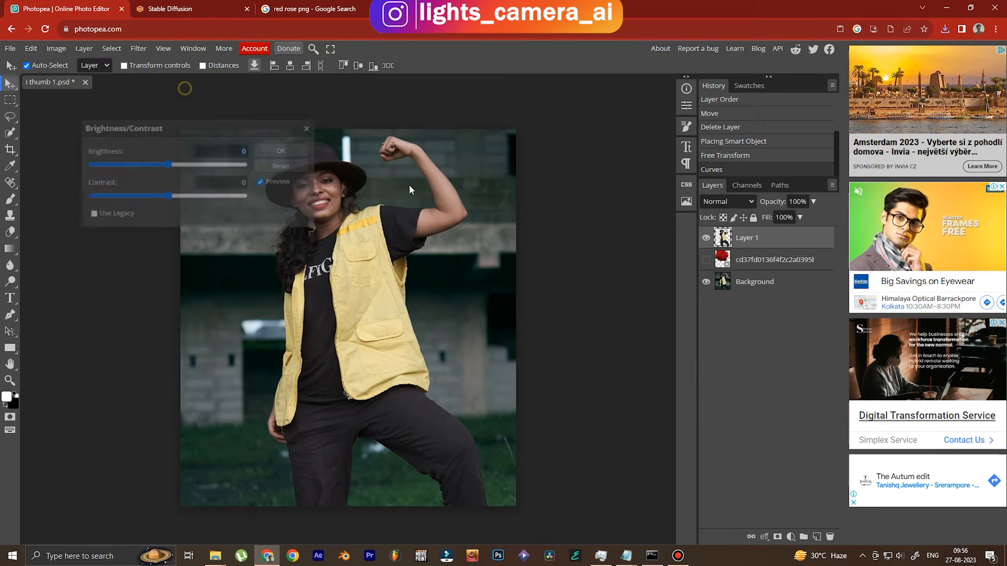
left_click_drag(234, 138, 737, 329)
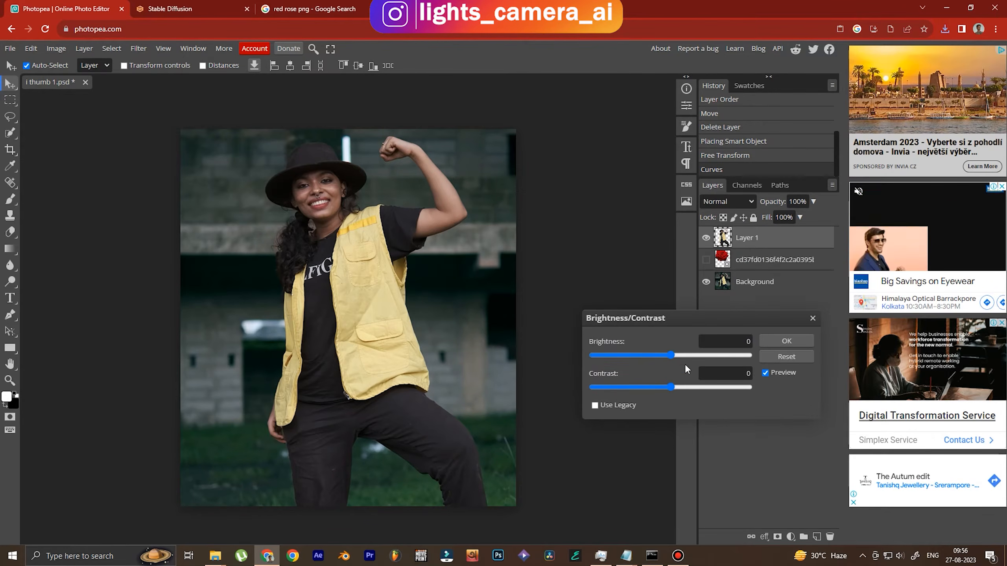
left_click_drag(673, 355, 693, 390)
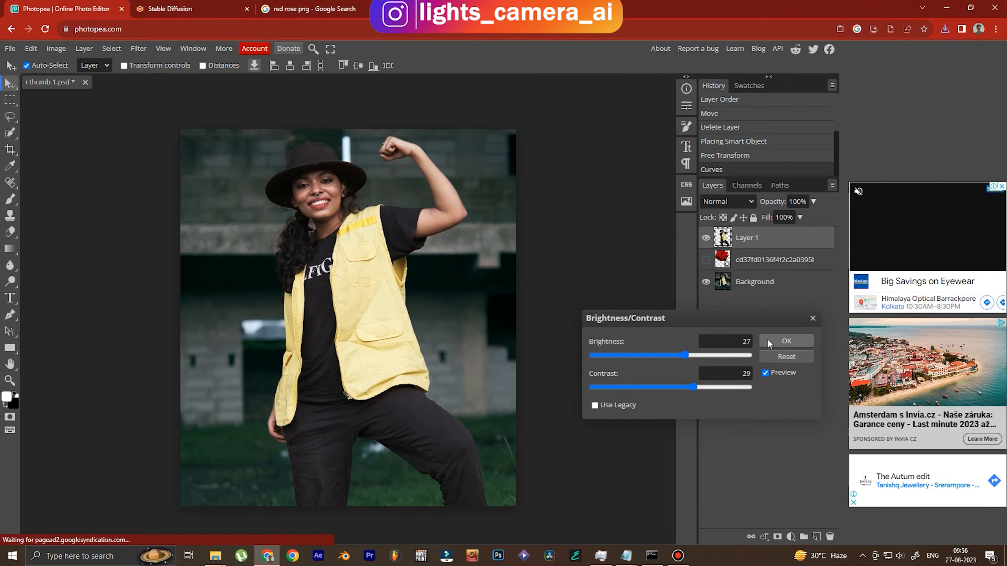
left_click(784, 341)
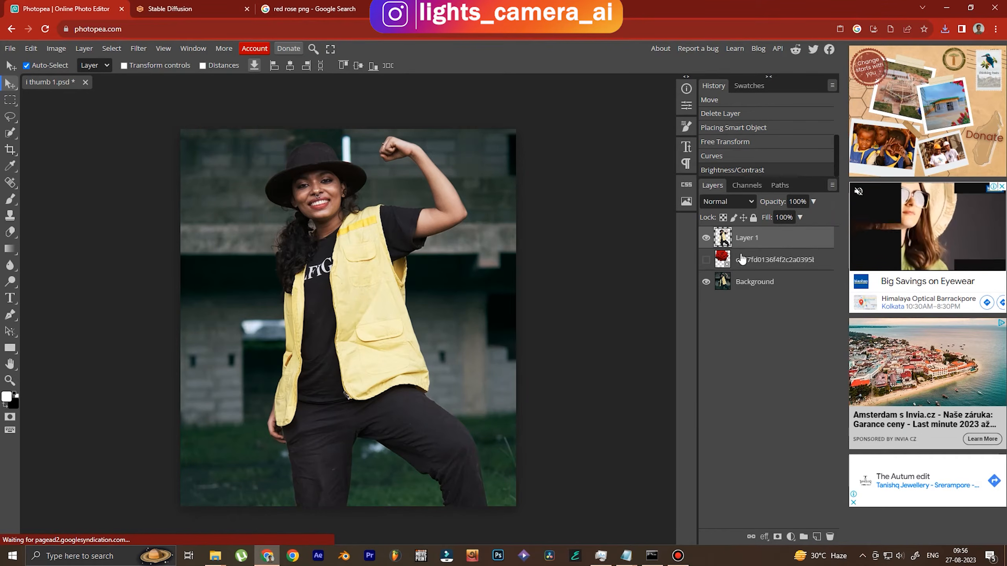
Show the rose, shift it left behind the woman, and export the composite as test 2.jpg
left_click(705, 259)
left_click_drag(440, 265, 577, 258)
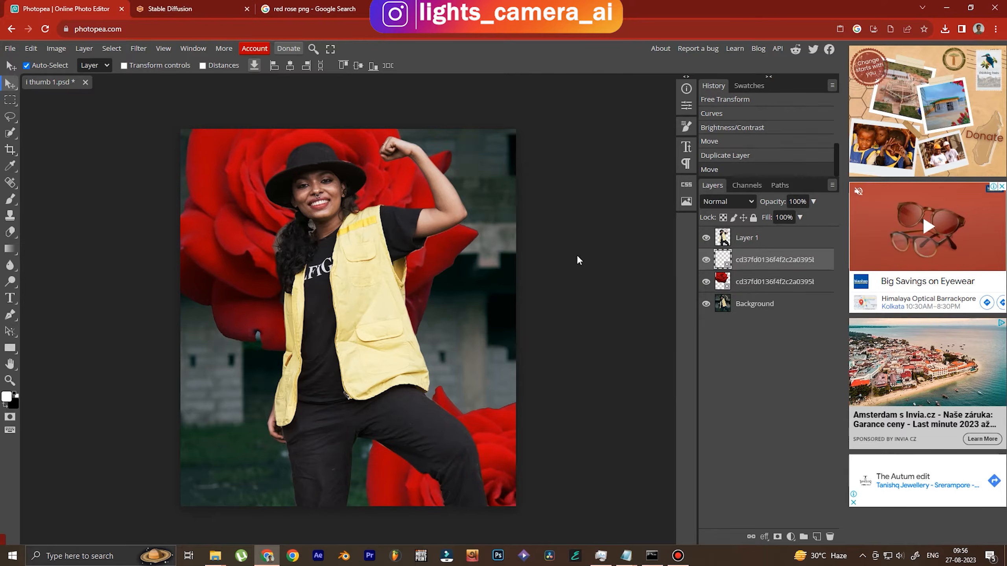
left_click(10, 48)
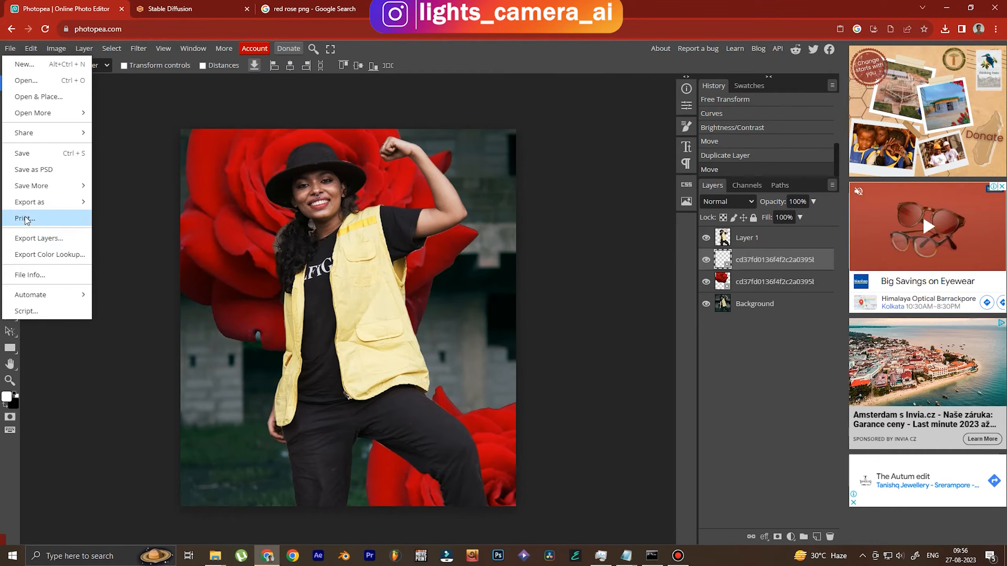
mouse_move(32, 204)
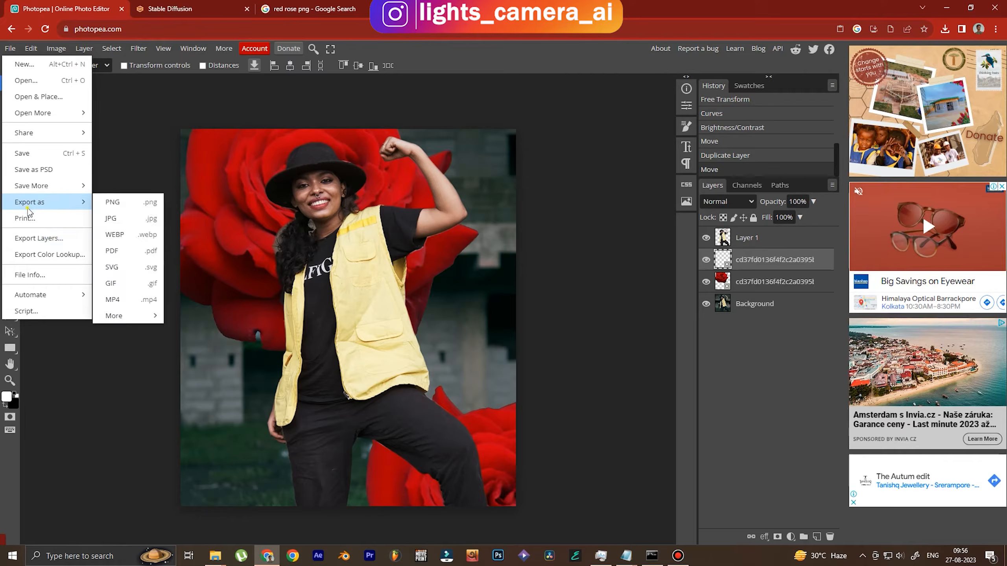
left_click(123, 219)
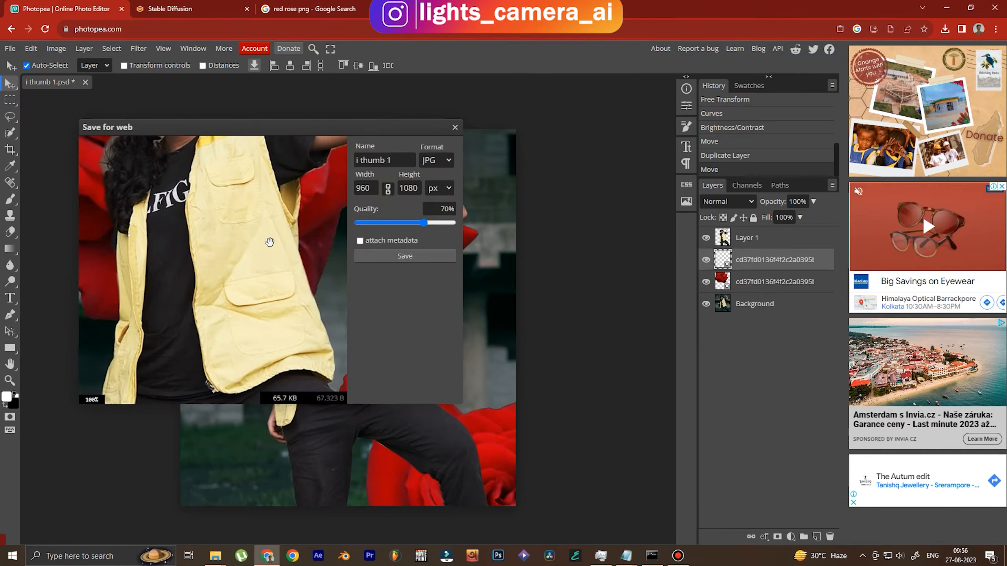
left_click(394, 260)
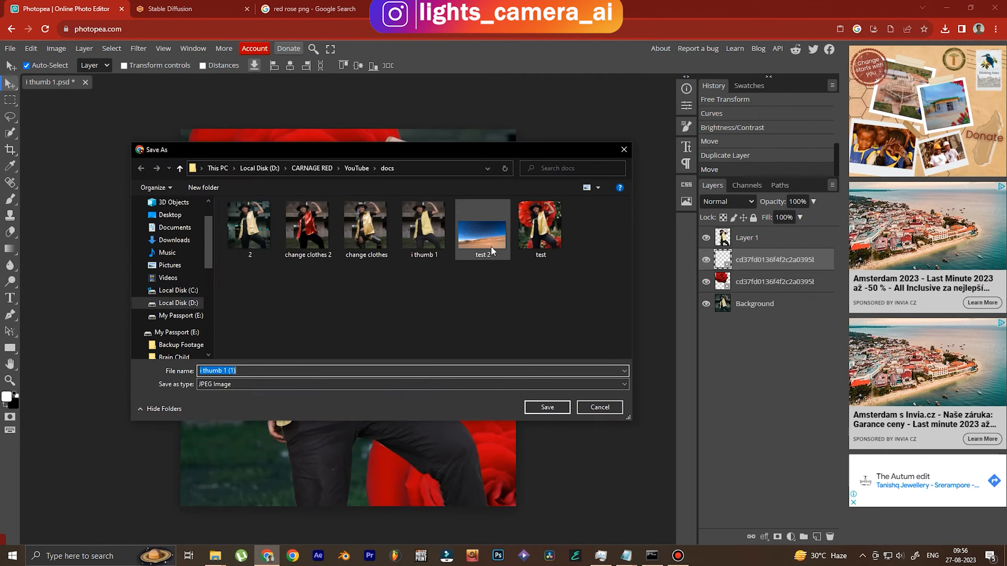
double_click(482, 236)
left_click(530, 281)
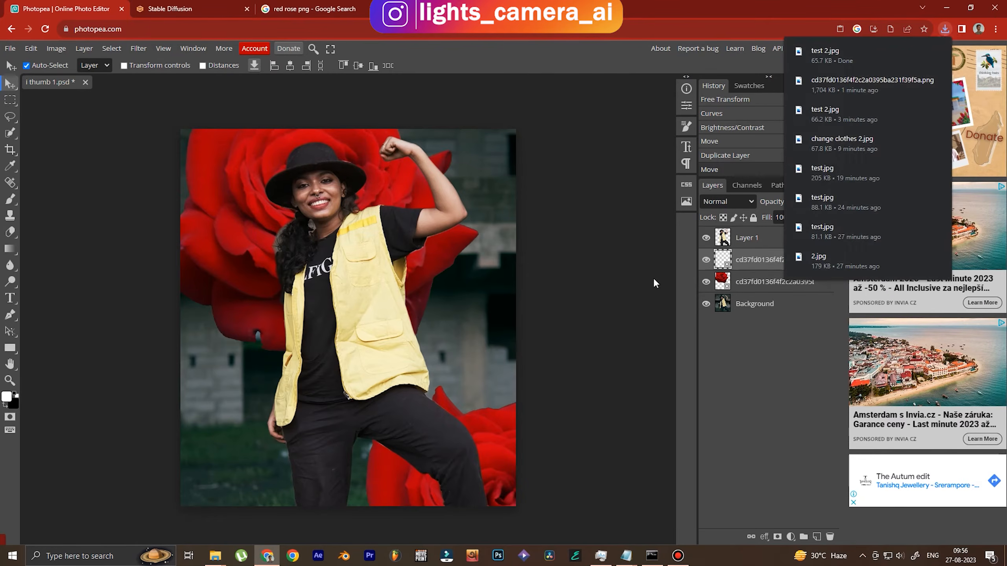
left_click(162, 5)
Load test 2 into img2img and enter the prompt 'fantasy garden, rose, bokeh, intricate detailing'
left_click(81, 95)
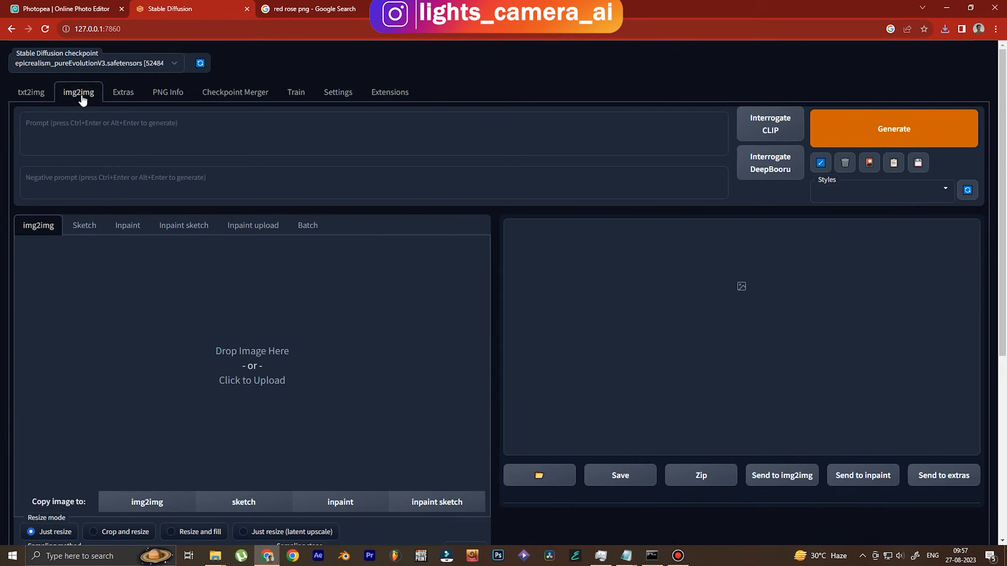
left_click(238, 355)
double_click(537, 225)
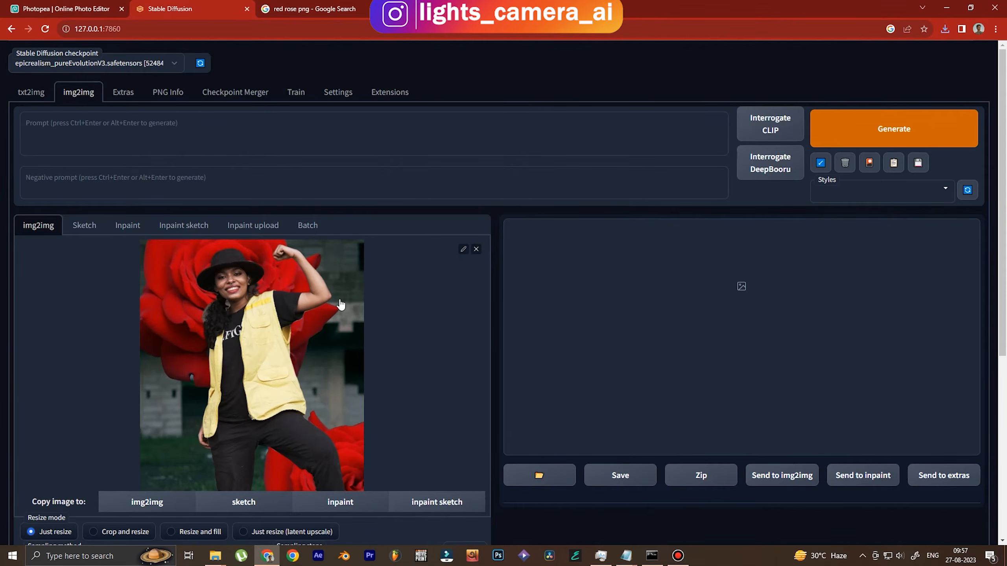
left_click(116, 128)
type("fantasy garden,")
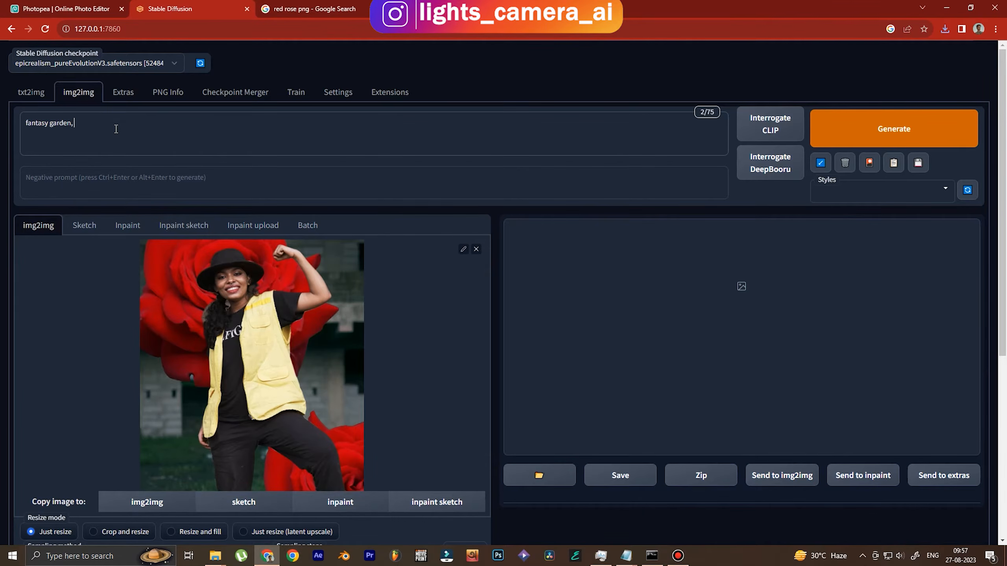
Copy the stored negative prompt from the Notepad notes file into the negative prompt field
left_click(626, 556)
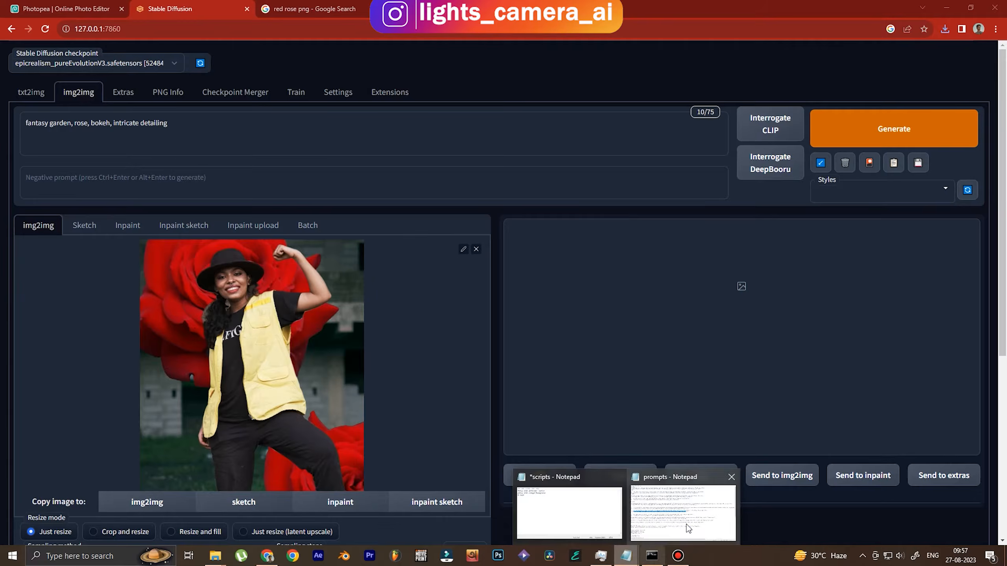
left_click(688, 527)
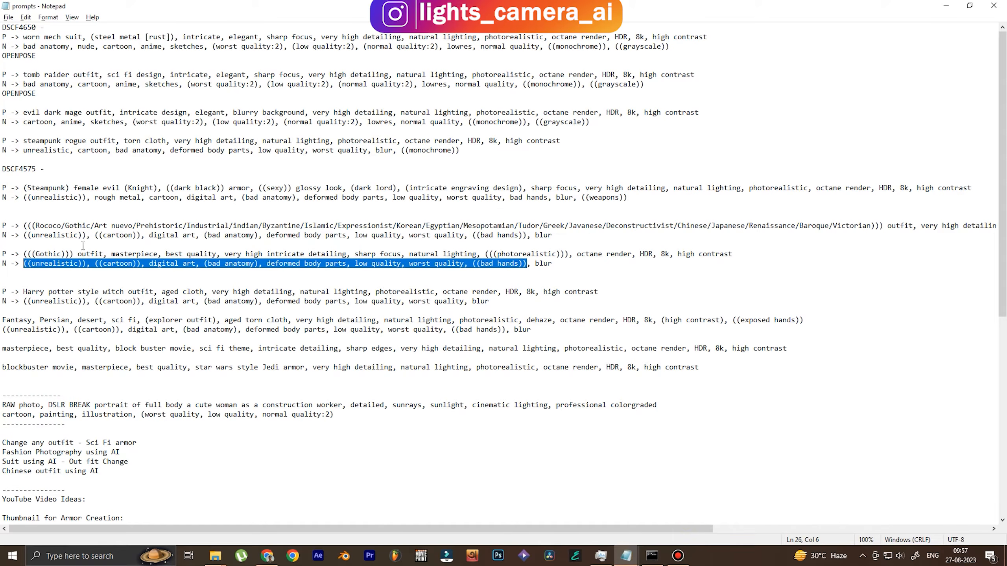
left_click_drag(24, 264, 515, 266)
key("ctrl+c")
key("alt+Tab")
left_click(131, 193)
key("ctrl+v")
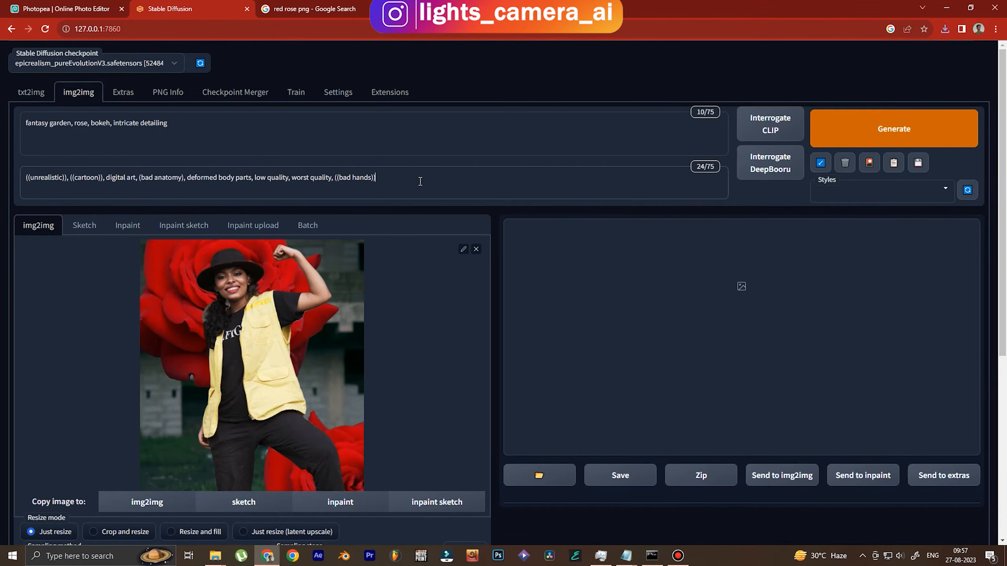
left_click_drag(400, 180, 2, 176)
left_click(455, 186)
Set Height to 576, enable Restore faces, set denoising strength to 0.5, and expand ControlNet
left_click_drag(998, 156, 997, 317)
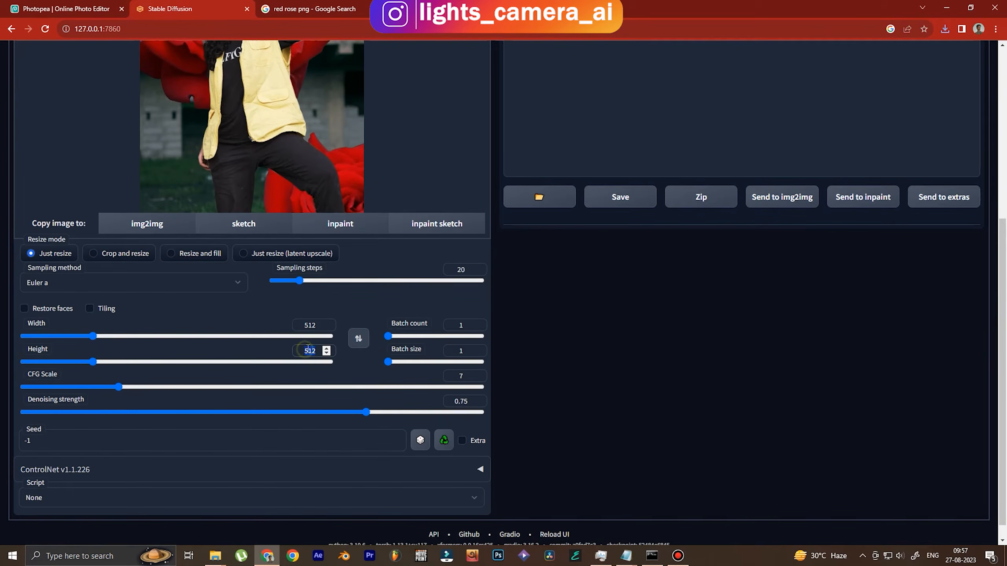
type("576")
left_click_drag(996, 337, 996, 352)
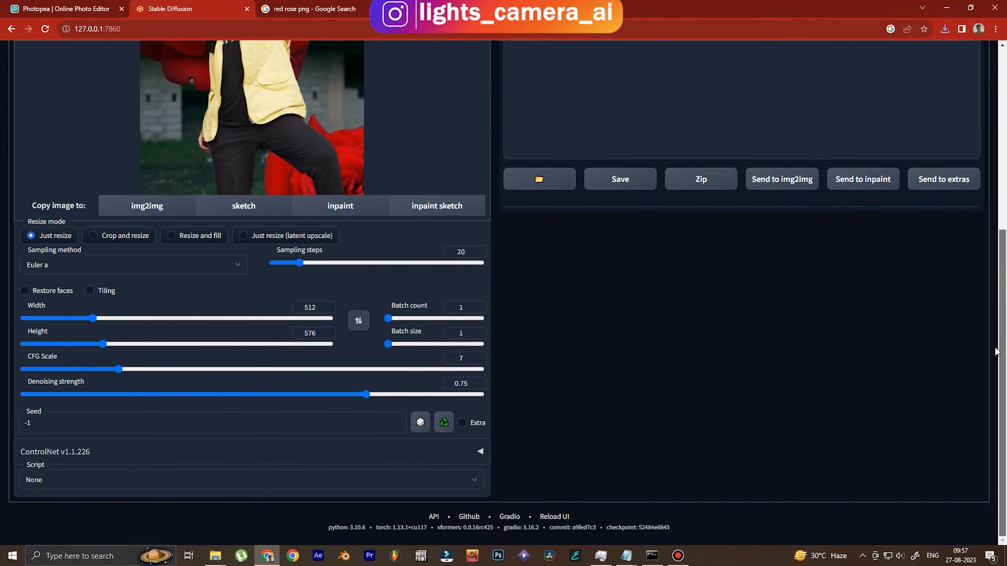
left_click(26, 290)
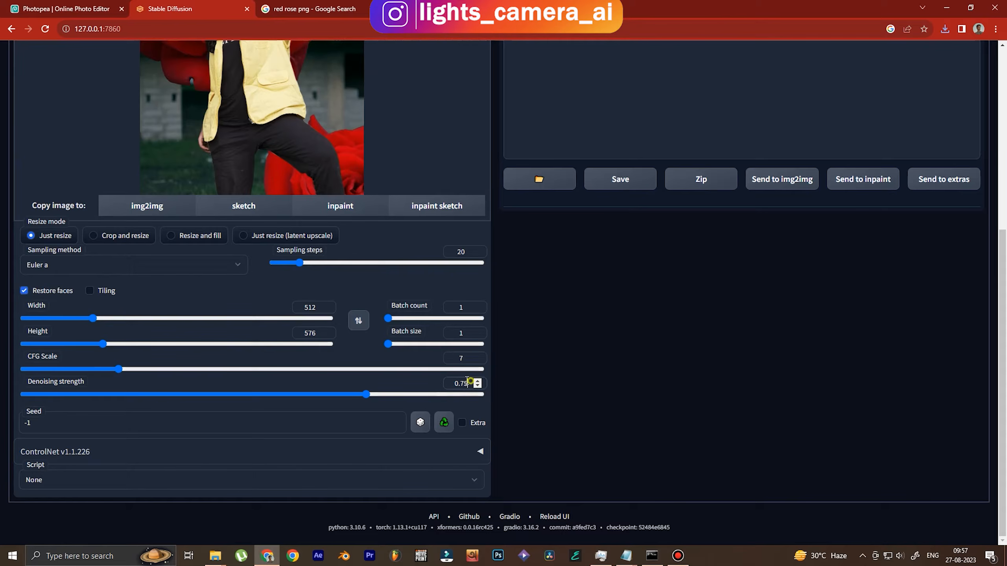
type("0.5")
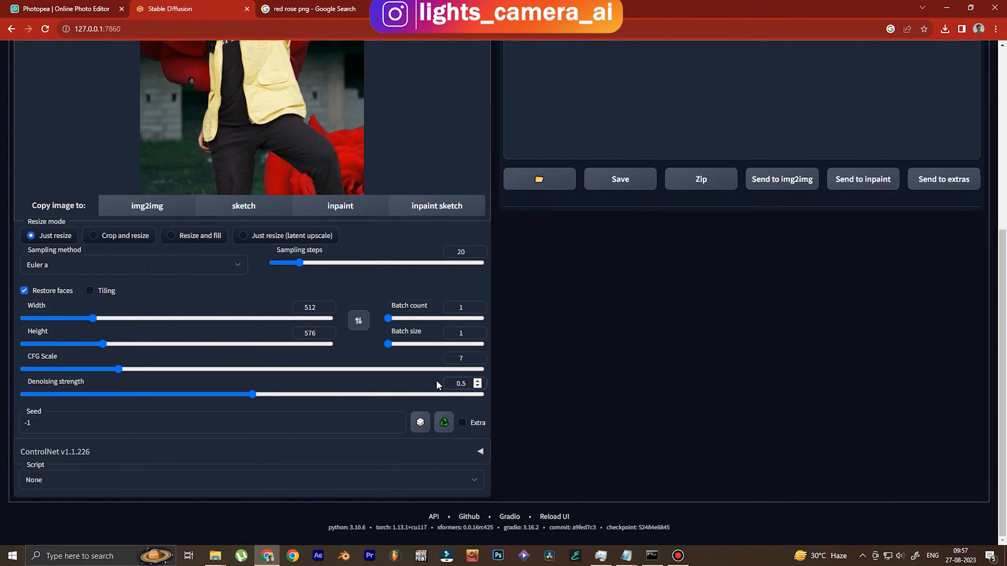
left_click(460, 446)
left_click_drag(1001, 334, 1001, 474)
Enable the ControlNet unit with Low VRAM, Depth control type and the depth_leres preprocessor
left_click(36, 335)
left_click(149, 334)
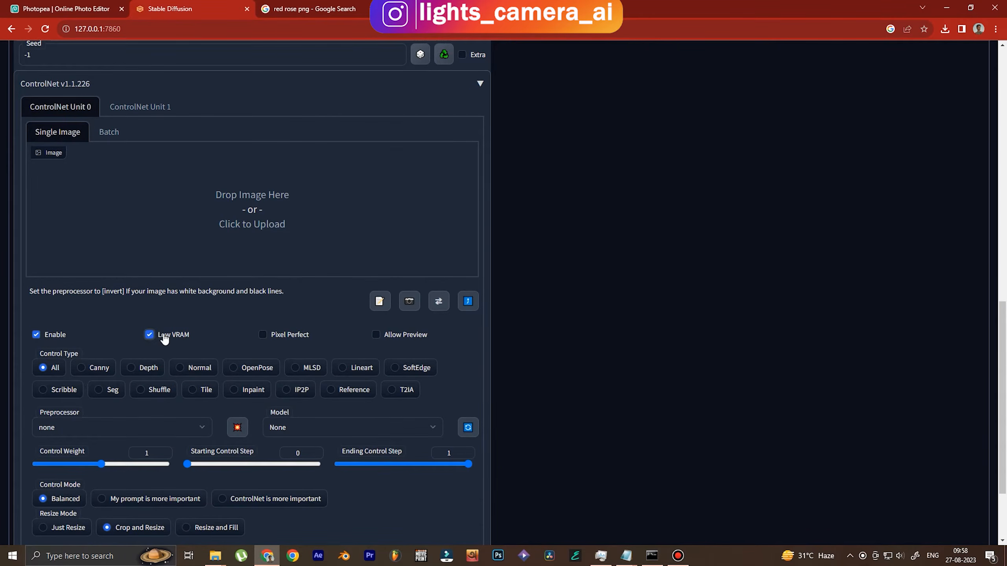
left_click(148, 369)
left_click(134, 424)
left_click(87, 455)
left_click_drag(1005, 280, 1005, 400)
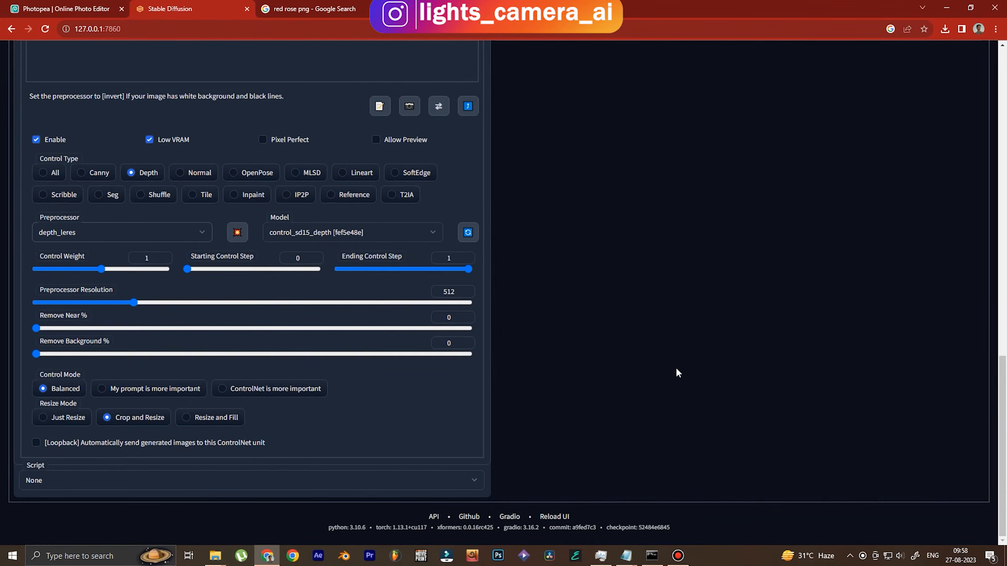
left_click_drag(1003, 397, 1004, 100)
scroll(1005, 124, "down", 8)
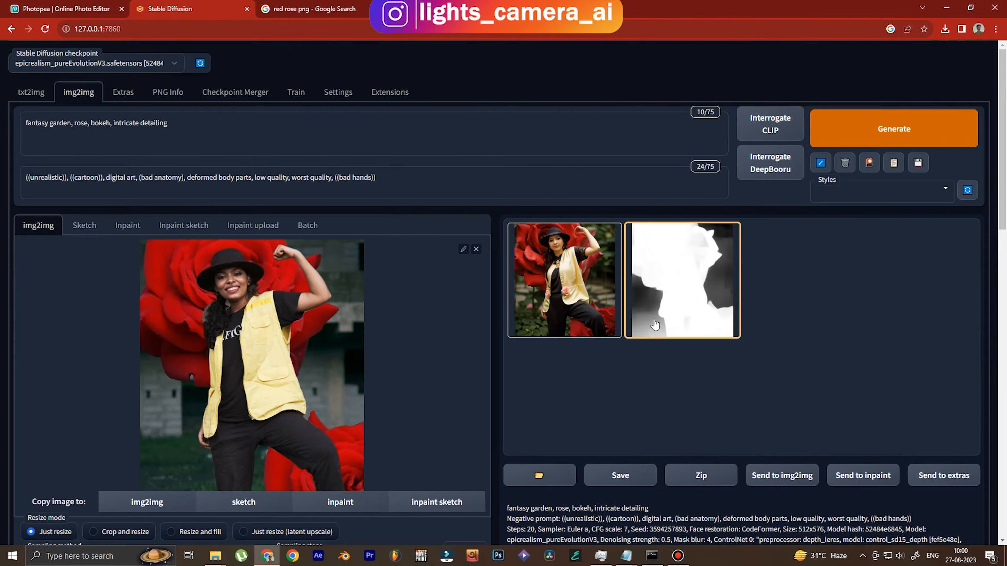
Inspect the first generated garden image full screen and send it to Extras
left_click(598, 274)
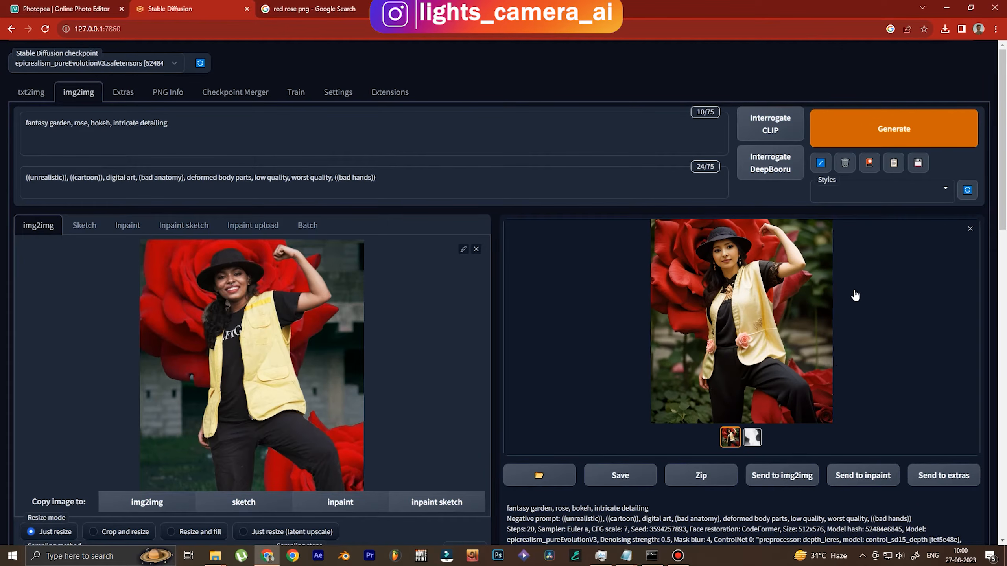
left_click(806, 328)
left_click(645, 308)
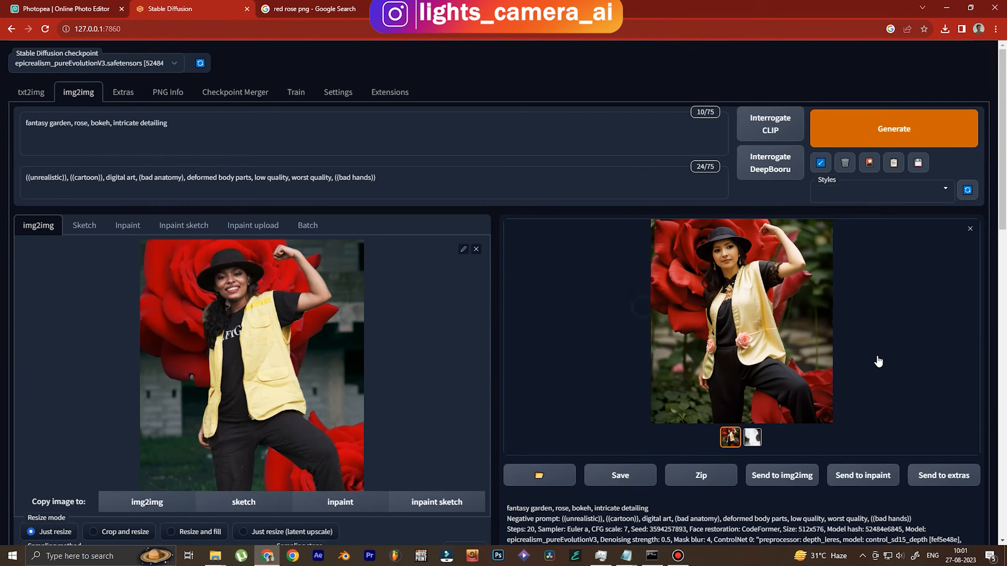
left_click(953, 478)
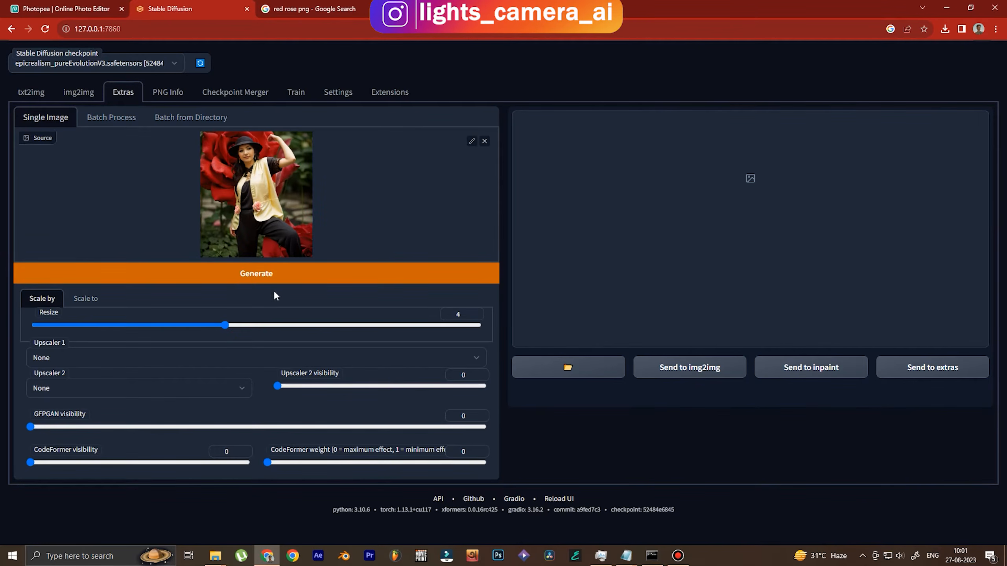
Upscale it 4x with 4x-UltraSharp and drag the result into Photopea
left_click(189, 357)
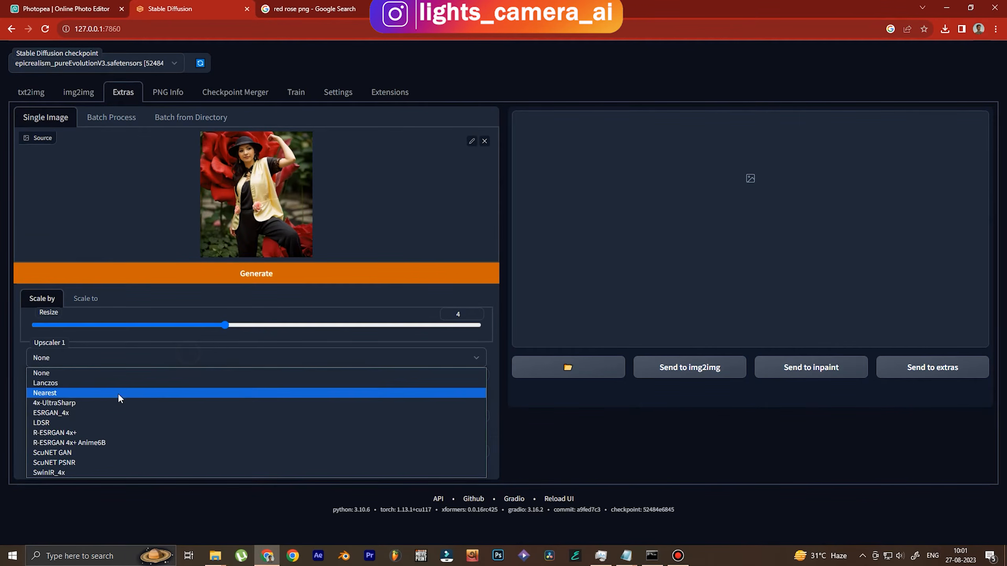
left_click(96, 403)
left_click(240, 270)
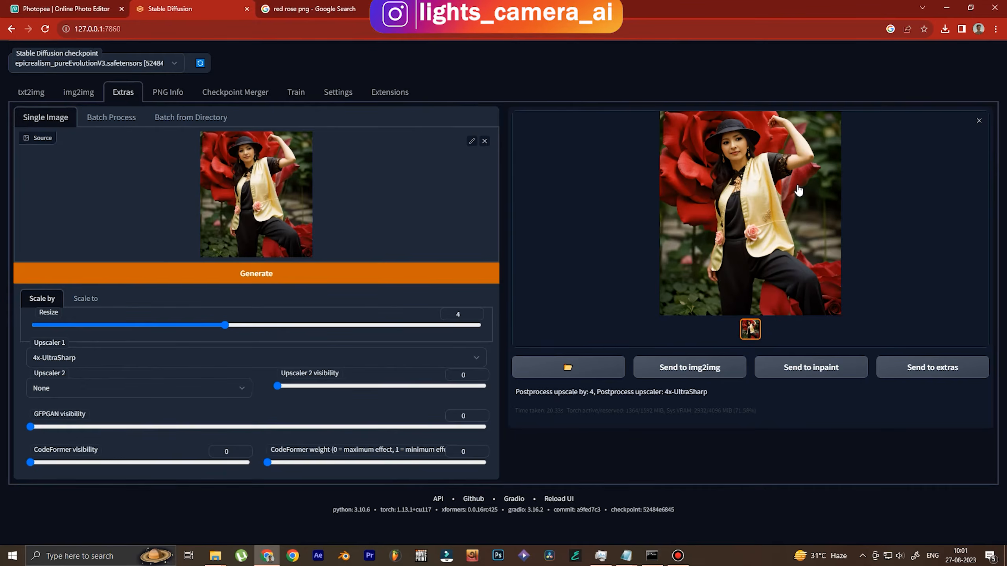
left_click(799, 191)
left_click_drag(174, 101, 254, 297)
Place the upscaled 00218 image and stack it above Layer 1
left_click_drag(313, 350, 315, 349)
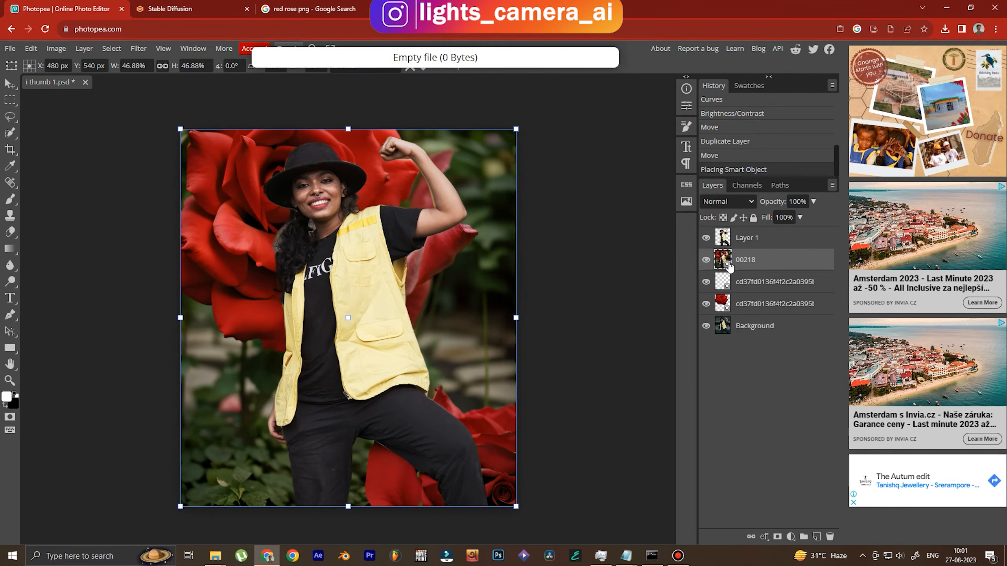
key("Return")
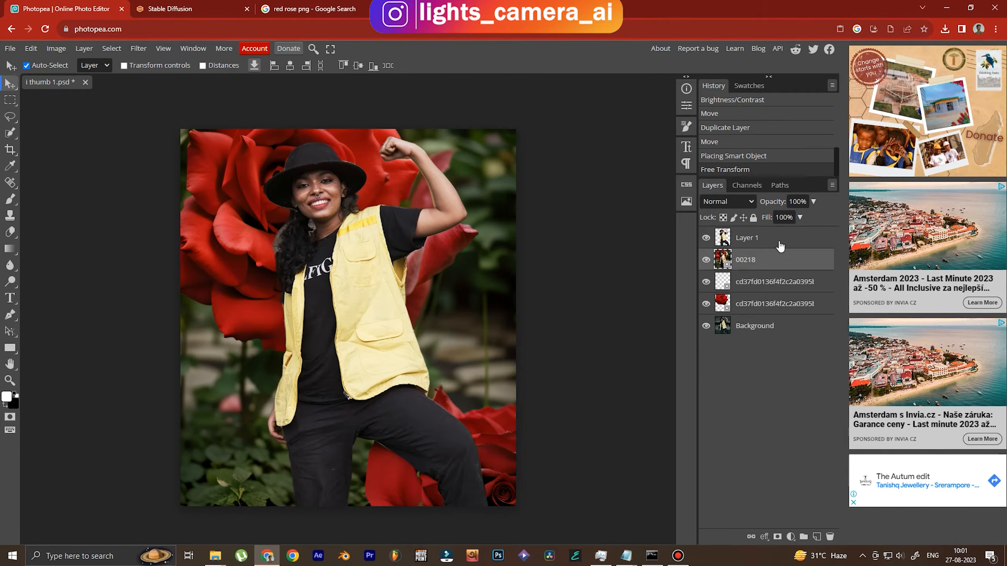
left_click(773, 242)
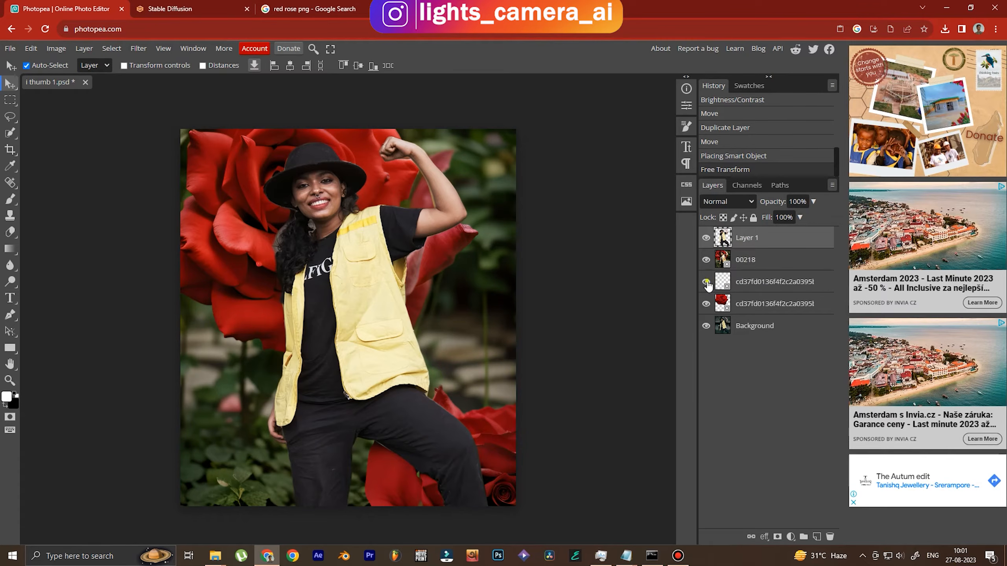
left_click_drag(767, 243, 766, 273)
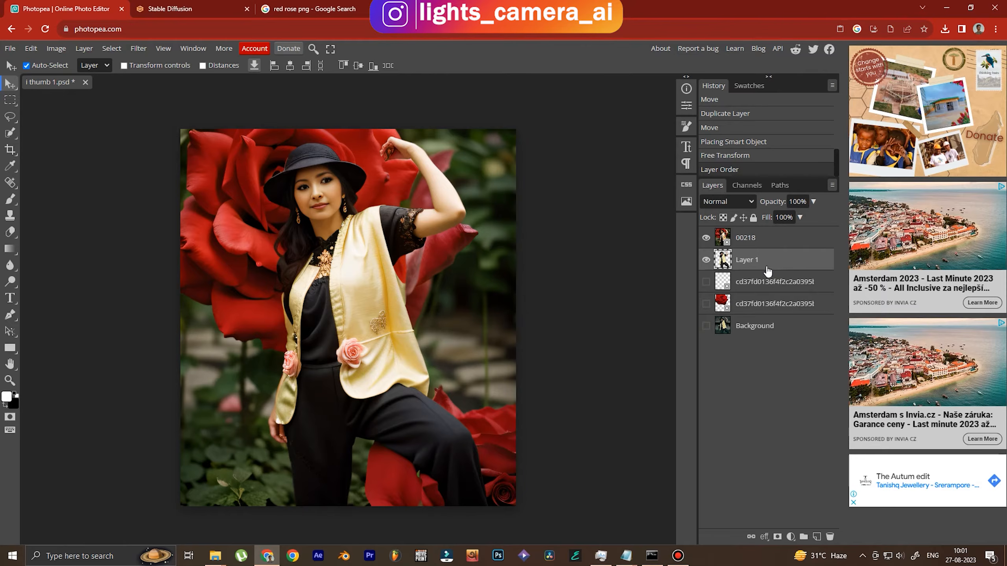
Add a Reveal All raster mask to the 00218 layer
left_click(762, 246)
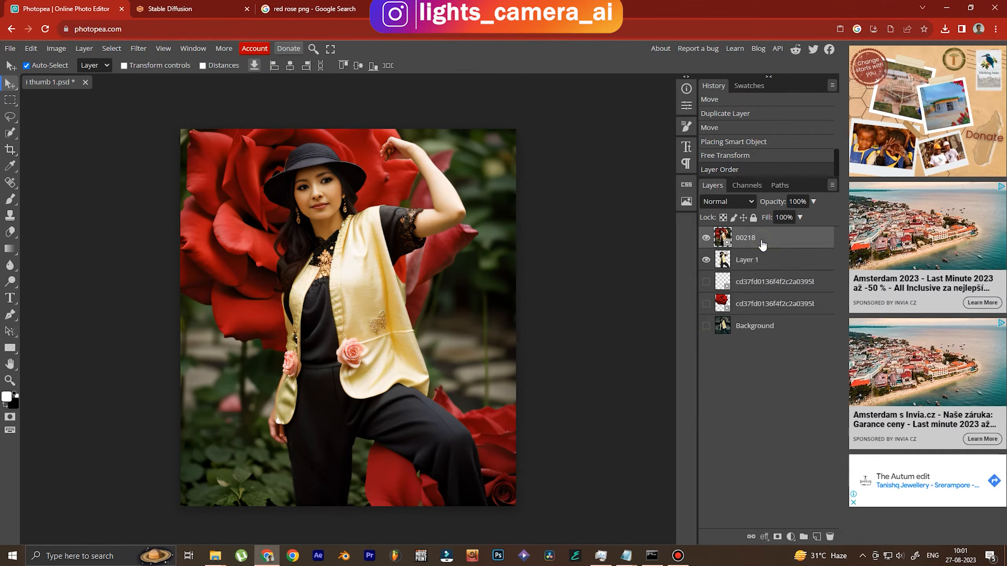
left_click(84, 48)
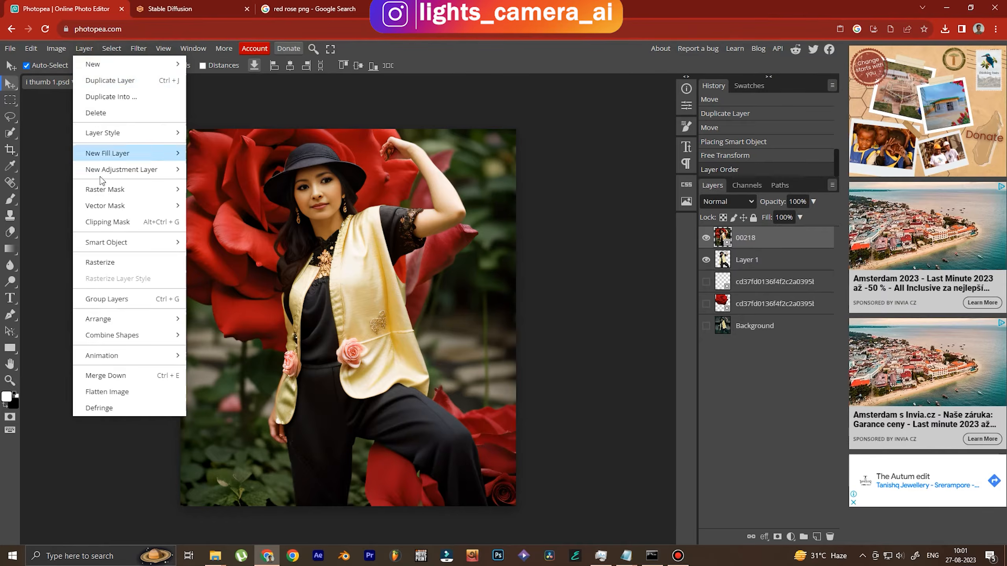
mouse_move(102, 192)
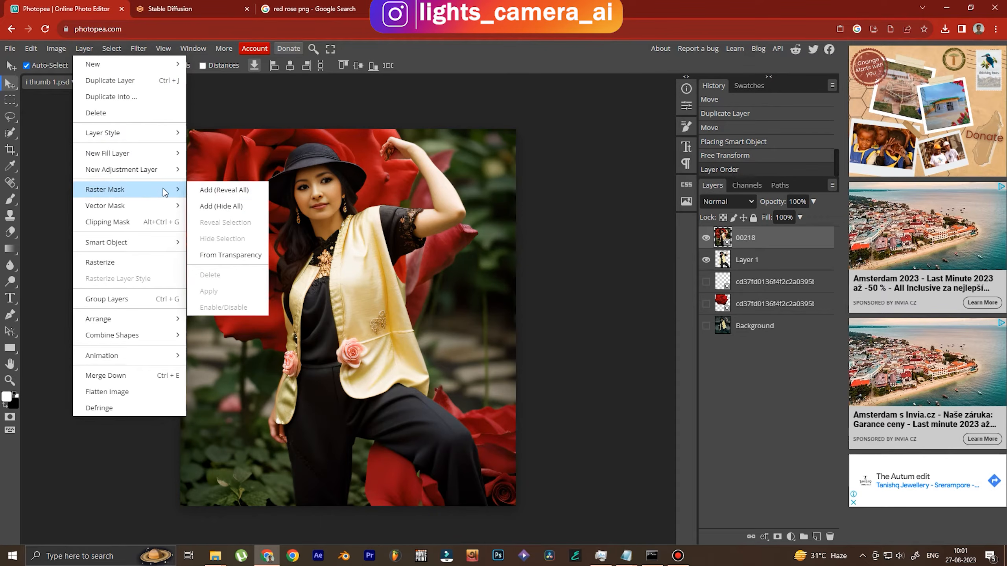
left_click(229, 191)
With a large black brush, paint the 00218 mask to reveal the original smiling face
left_click(12, 201)
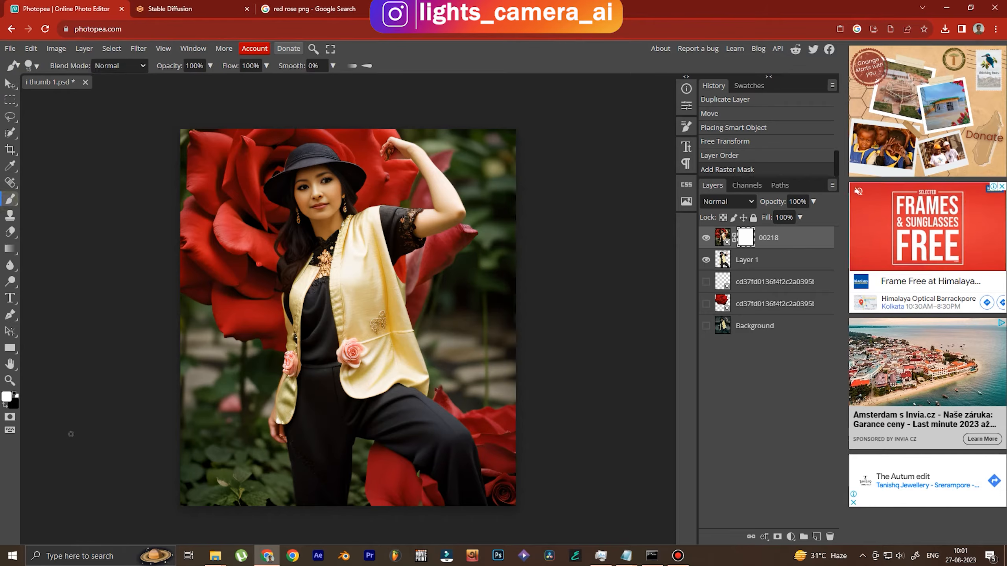
left_click(5, 405)
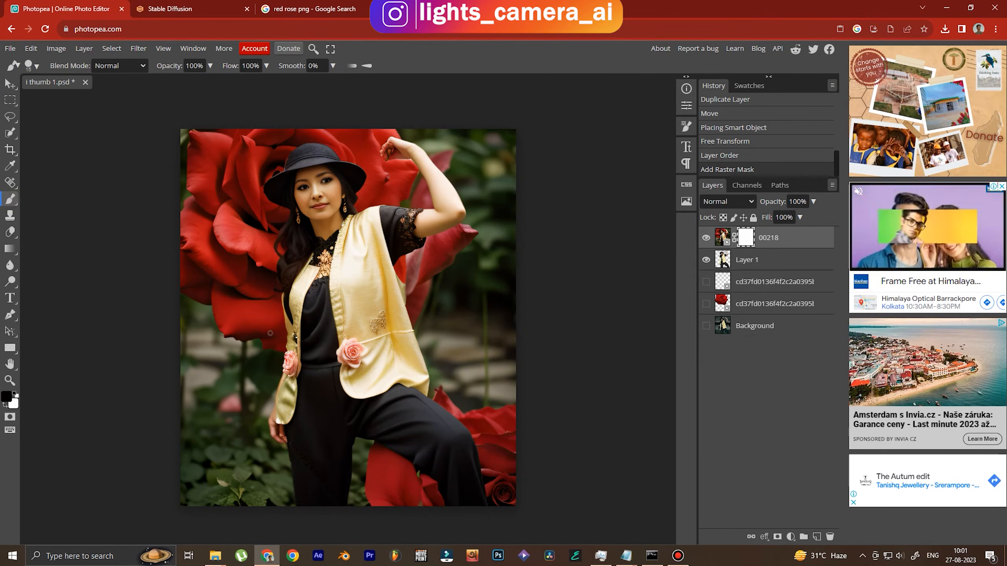
left_click(32, 68)
mouse_move(98, 96)
left_mouse_down()
mouse_move(123, 98)
mouse_move(98, 120)
mouse_move(120, 96)
mouse_move(112, 103)
left_mouse_up()
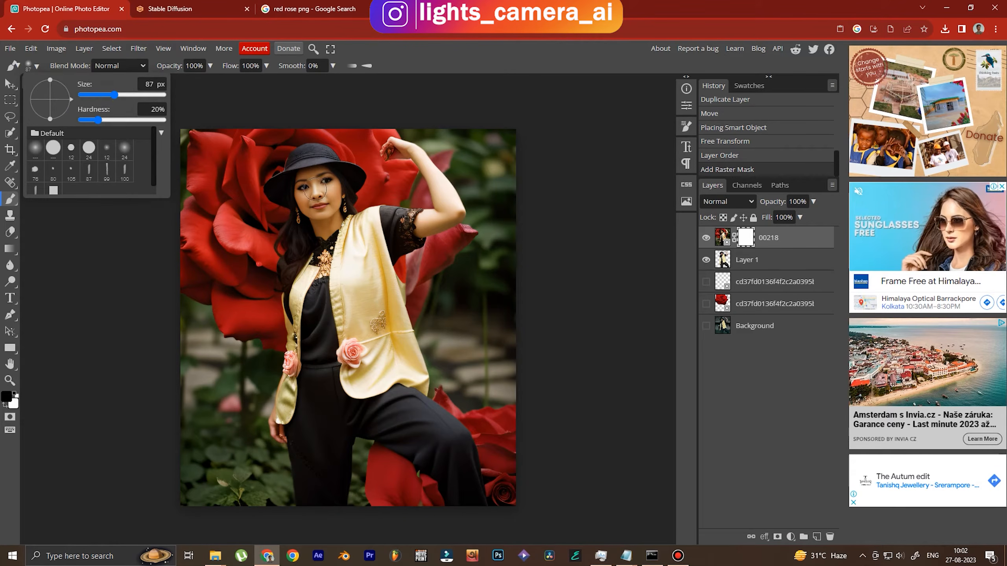
mouse_move(329, 201)
left_mouse_down()
mouse_move(309, 186)
mouse_move(302, 194)
mouse_move(316, 181)
mouse_move(304, 181)
mouse_move(320, 179)
mouse_move(303, 181)
mouse_move(318, 178)
mouse_move(289, 184)
mouse_move(326, 176)
mouse_move(308, 189)
mouse_move(326, 214)
mouse_move(320, 185)
mouse_move(334, 180)
mouse_move(316, 207)
mouse_move(324, 229)
mouse_move(328, 202)
left_mouse_up()
Load Layer 1's outline as a selection and reveal the raised fist, arm and lower-left hand
left_click(768, 262)
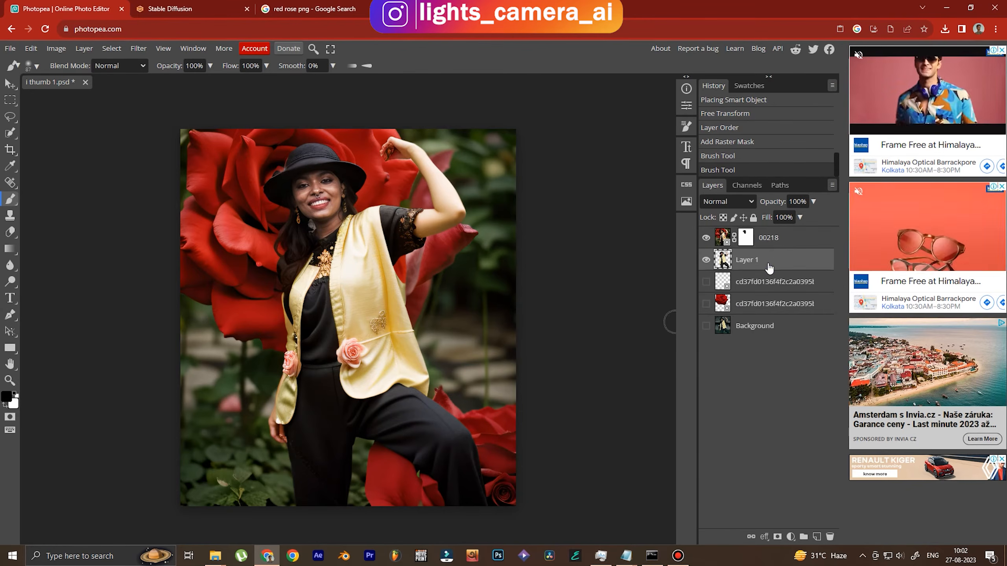
left_click(112, 48)
left_click(131, 279)
left_click(173, 196)
left_click(745, 237)
mouse_move(431, 223)
left_mouse_down()
mouse_move(386, 144)
mouse_move(378, 152)
mouse_move(464, 227)
left_mouse_up()
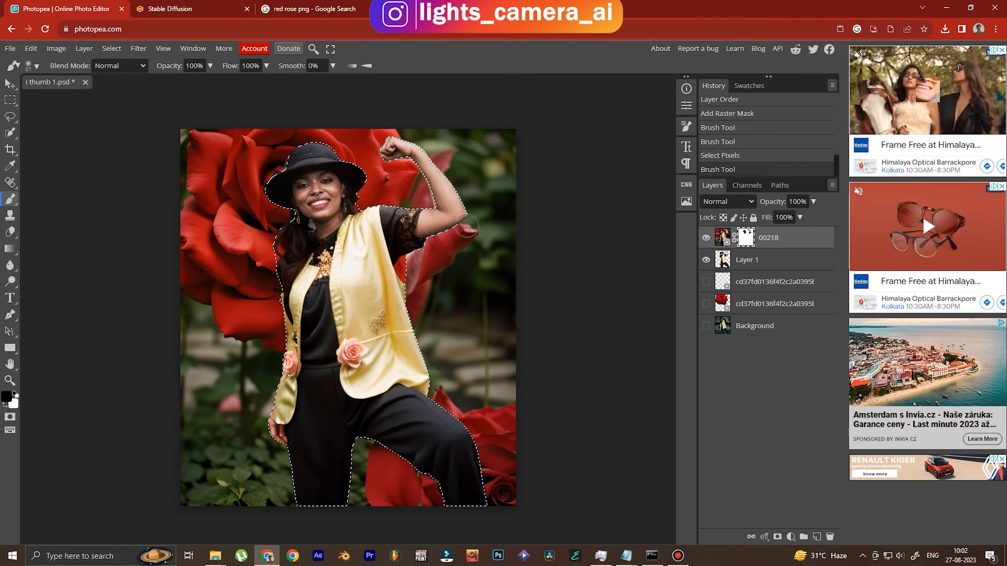
left_click_drag(274, 440, 263, 420)
left_click_drag(321, 239, 321, 365)
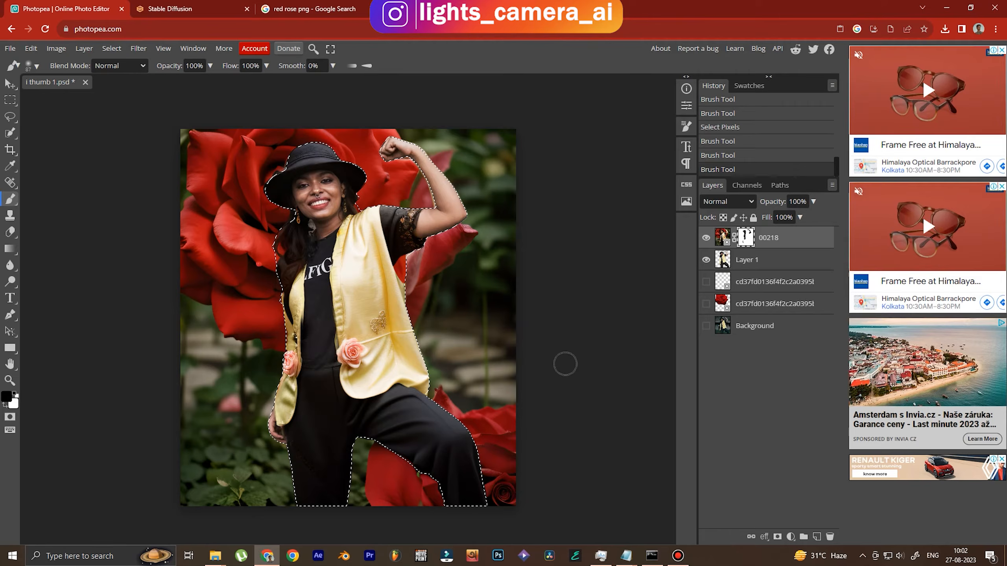
Undo the chest stroke, deselect, and touch up the mask around the hat brim, neck and arm
key("ctrl+z")
key("ctrl+d")
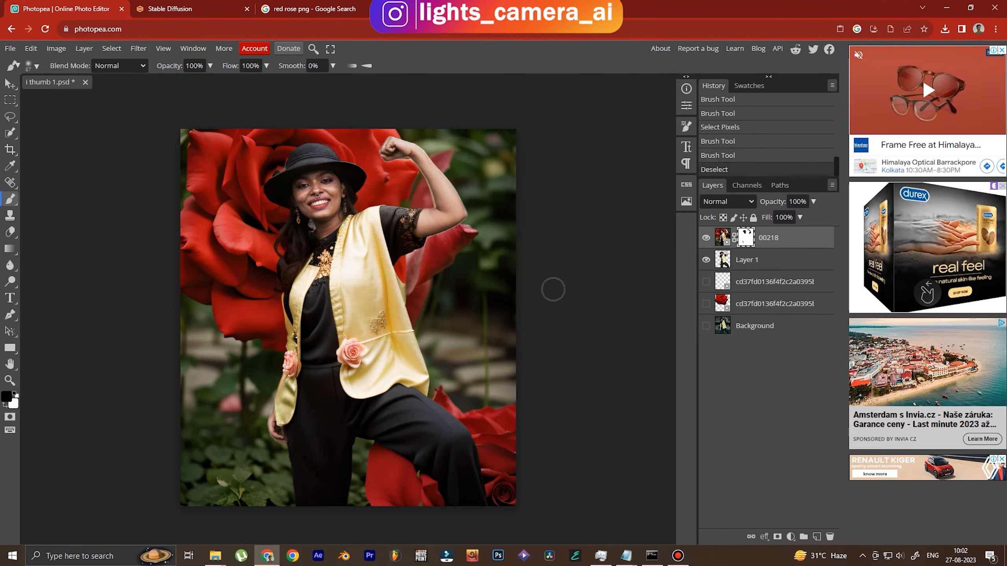
left_click(282, 160)
key("ctrl+z")
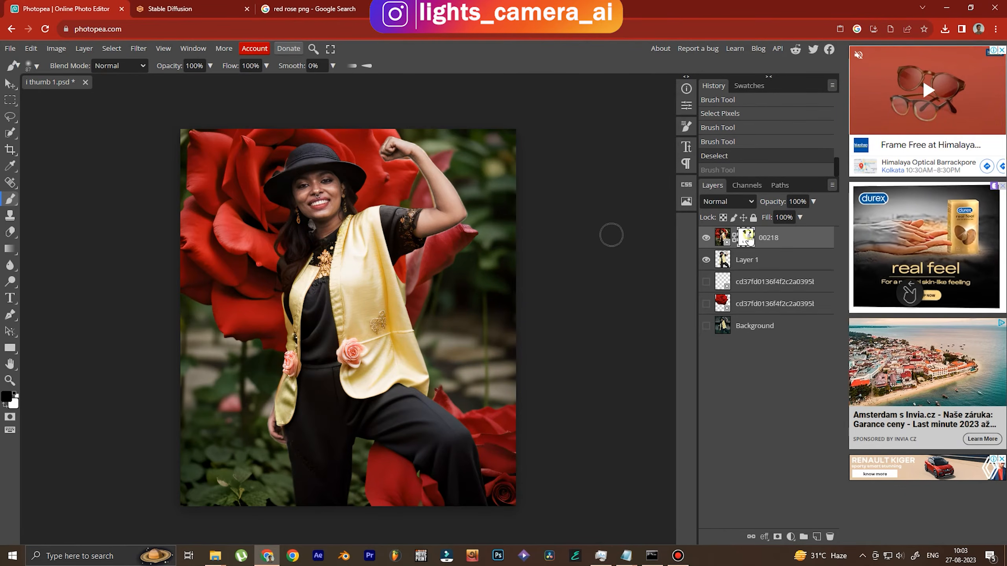
key("x")
left_click_drag(272, 167, 284, 156)
left_click_drag(304, 233, 310, 225)
key("ctrl+z")
left_click(424, 200)
Switch back to black, show the Background layer and reselect 00218
key("x")
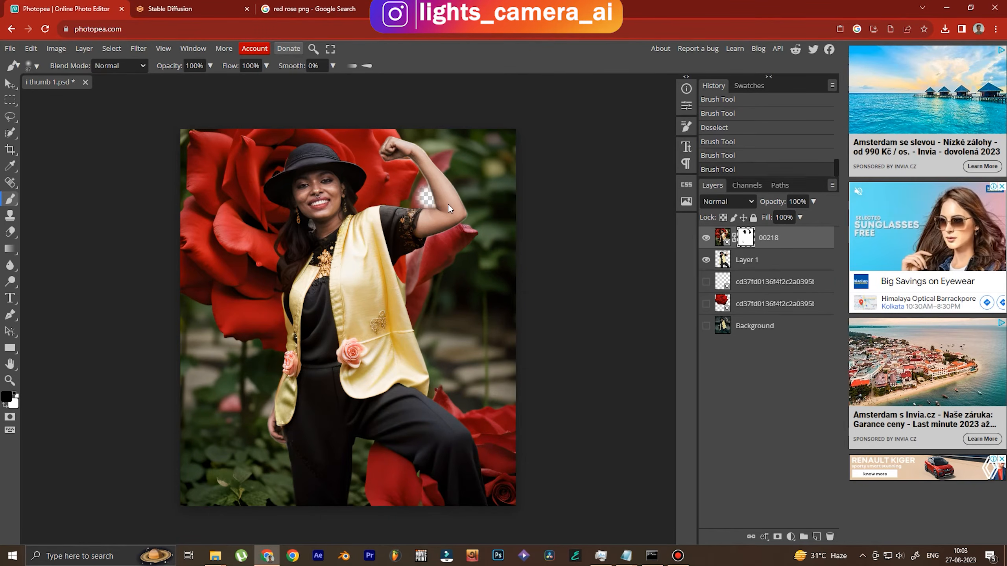
left_click(707, 326)
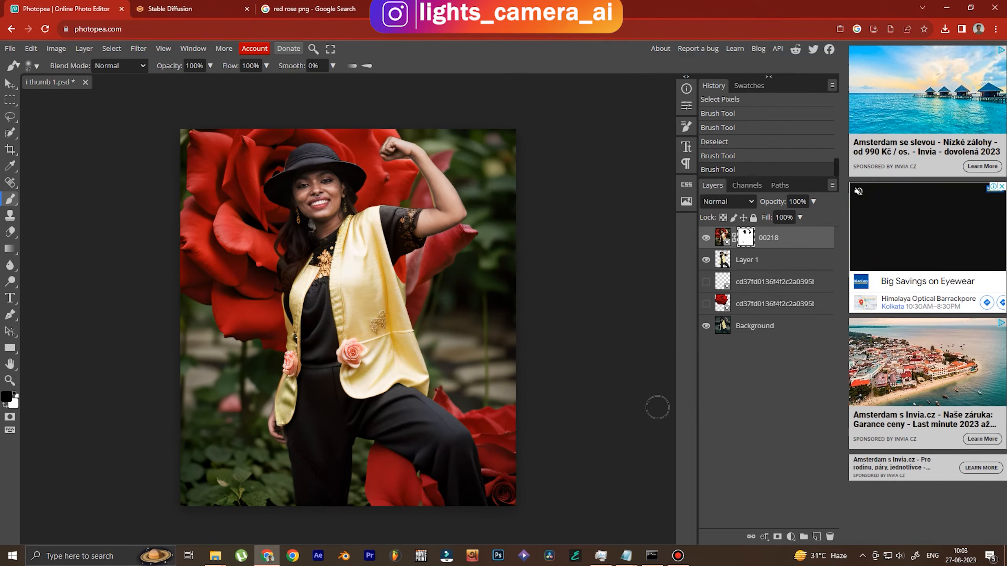
left_click(753, 262)
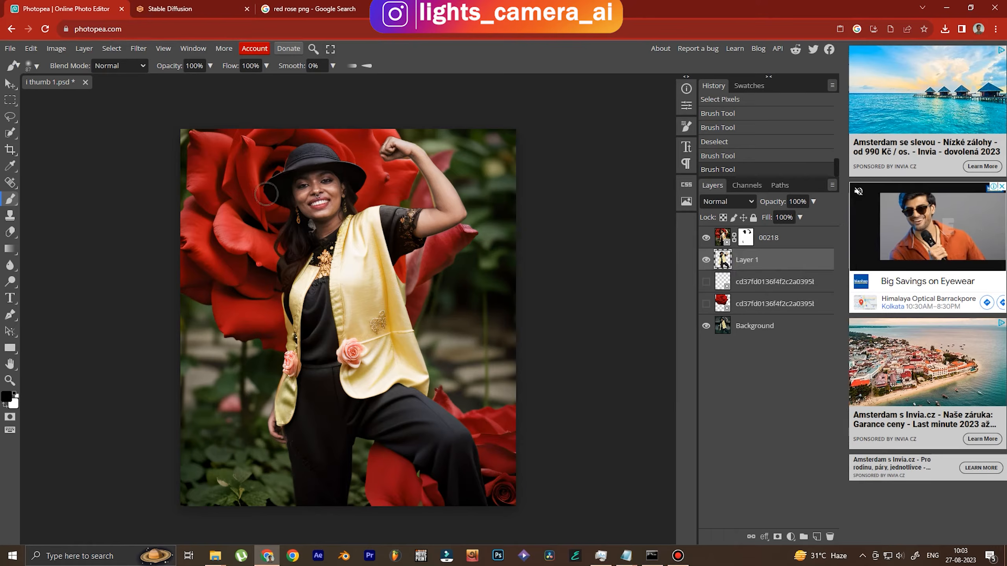
left_click(768, 237)
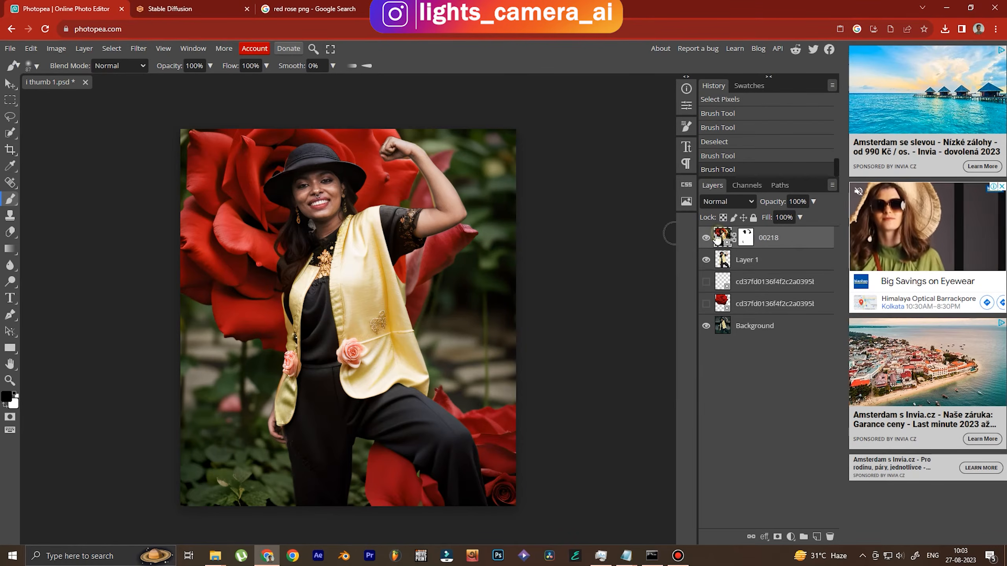
Apply Hue/Saturation to the 00218 layer with Saturation set to -16
left_click(51, 52)
mouse_move(68, 84)
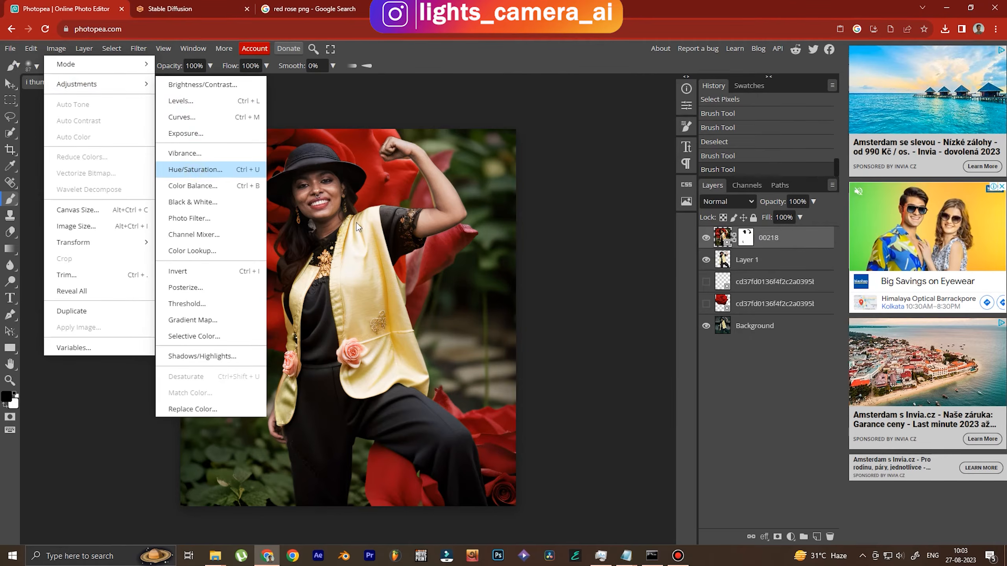
left_click(195, 170)
left_click_drag(225, 129, 596, 196)
left_click_drag(589, 282, 571, 295)
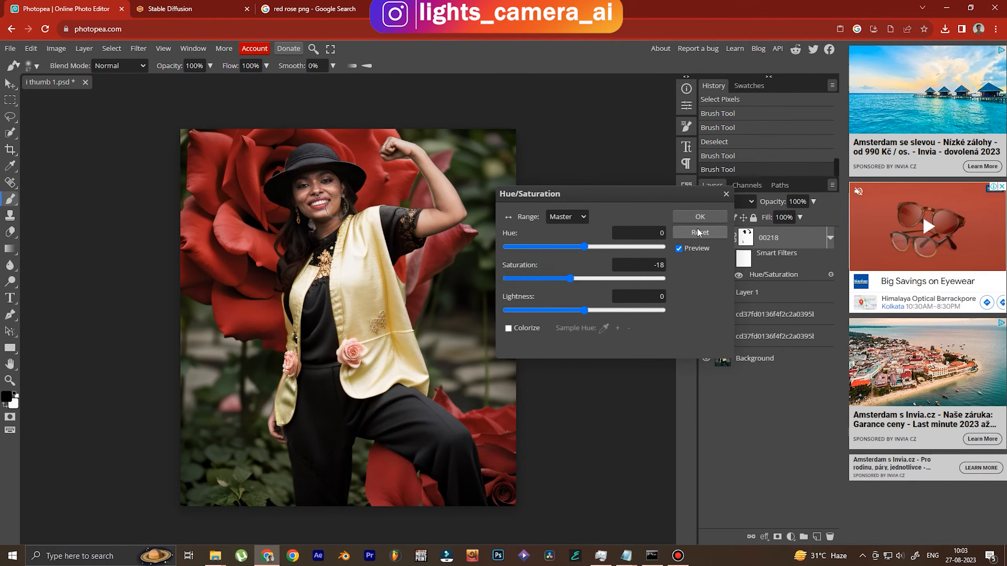
left_click(617, 263)
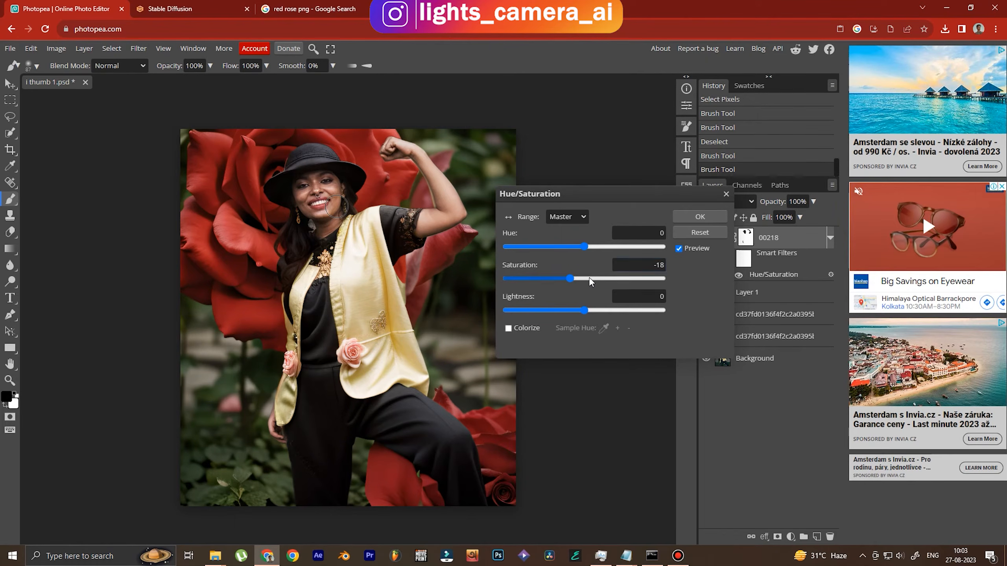
left_click_drag(572, 280, 574, 281)
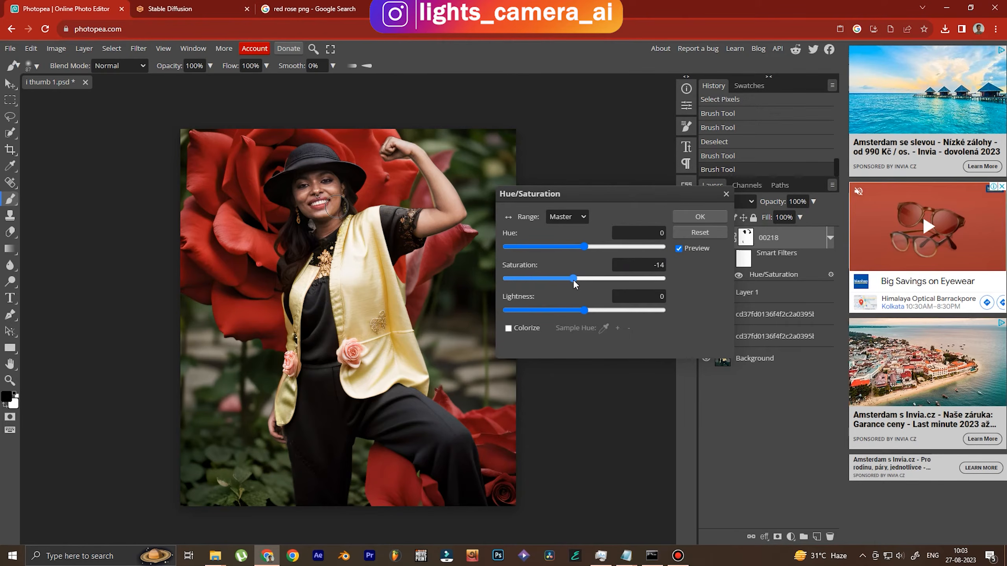
left_click(698, 217)
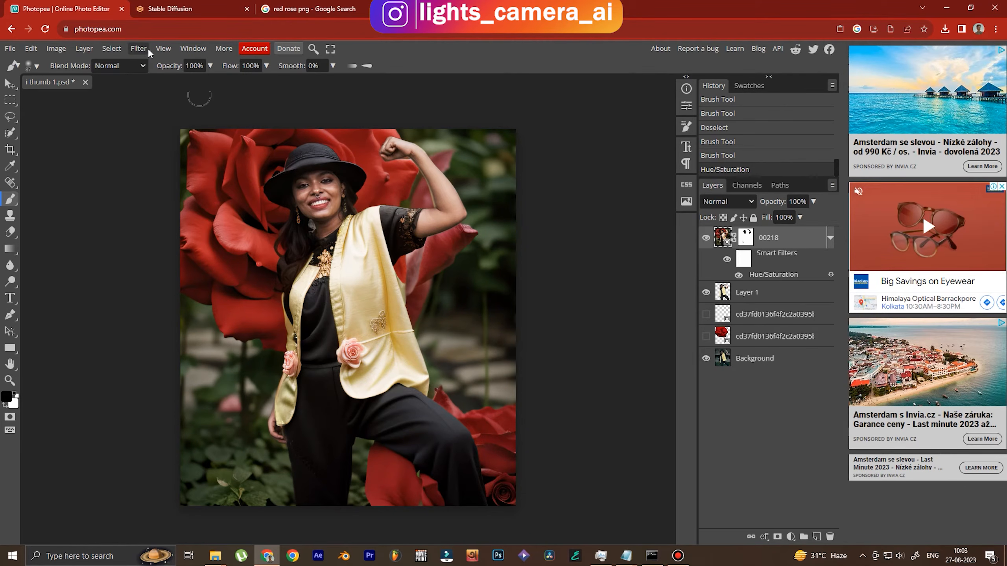
Merge Layer 1 down, then merge 00218 down into a single rose layer
right_click(769, 238)
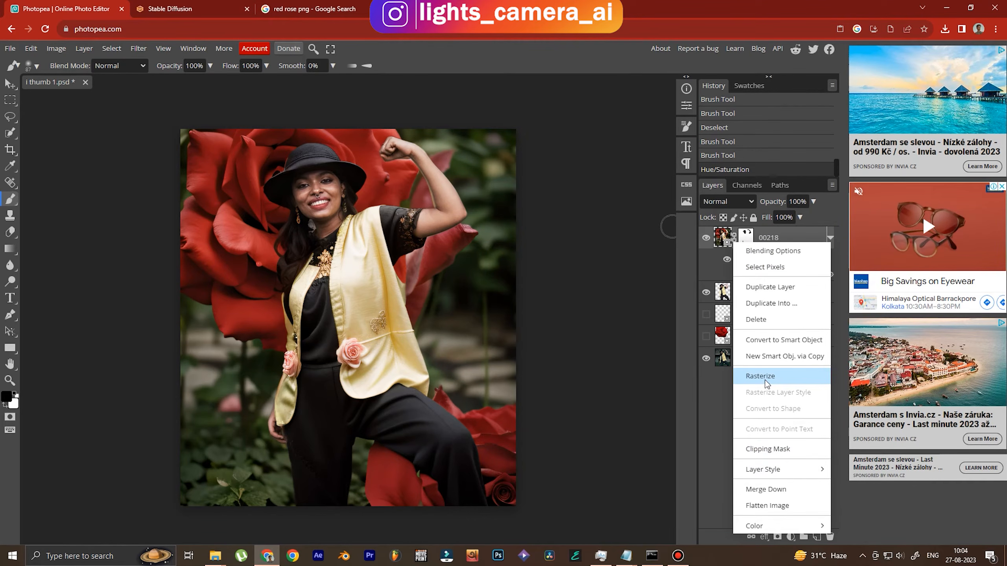
left_click(712, 433)
left_click(753, 298)
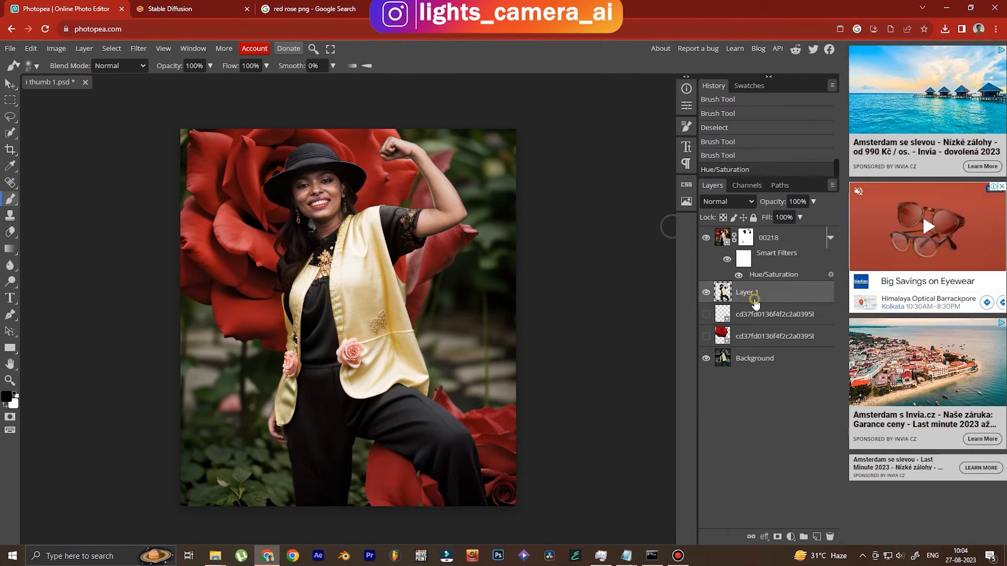
right_click(754, 301)
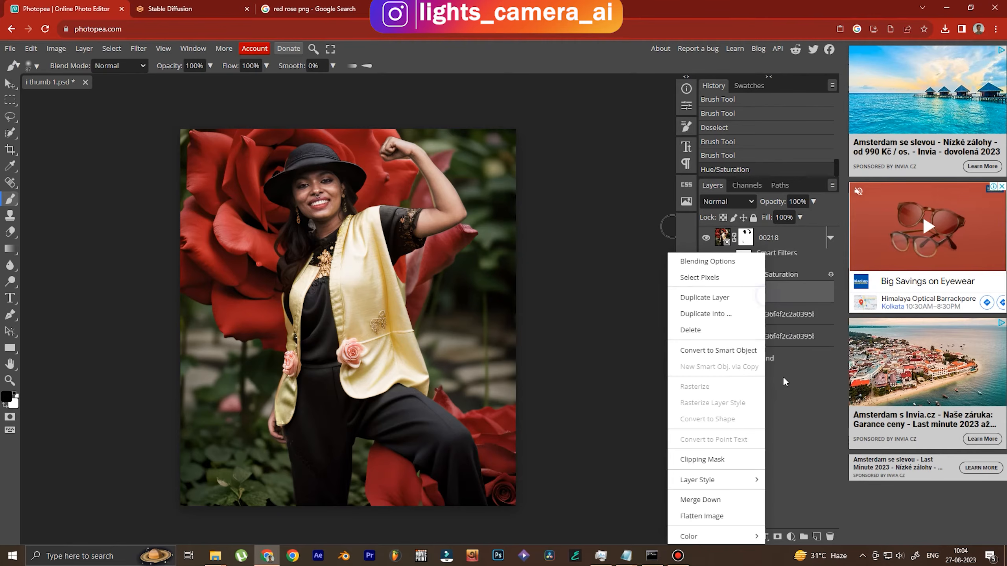
left_click(709, 501)
right_click(779, 244)
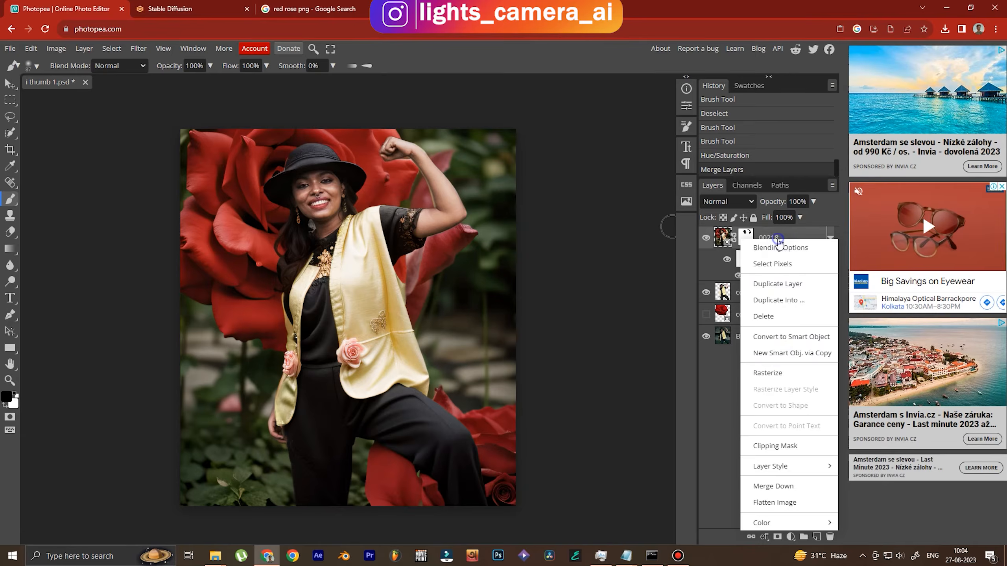
left_click(779, 486)
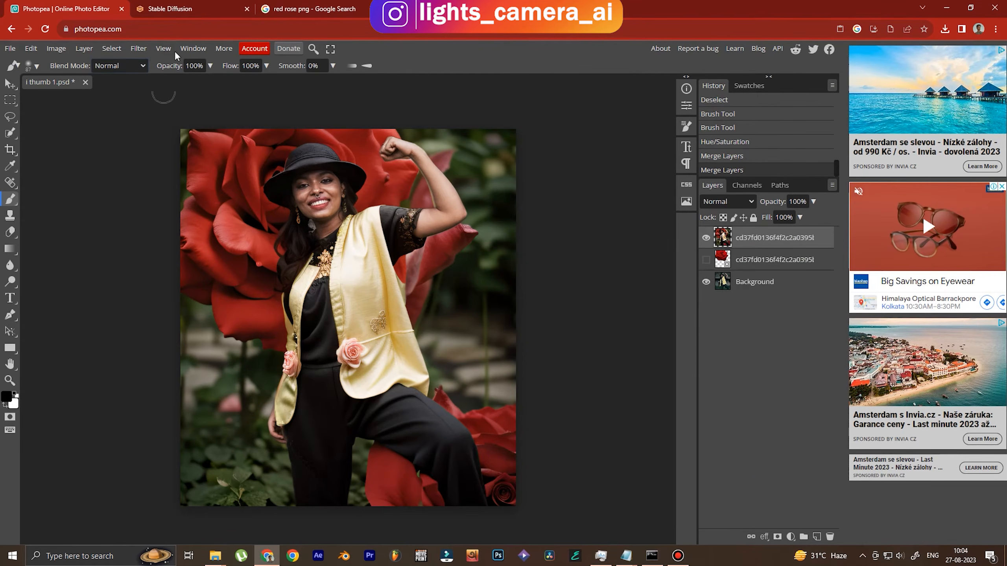
Apply Add Noise at 12% to the composite, then return to the Stable Diffusion tab
left_click(145, 50)
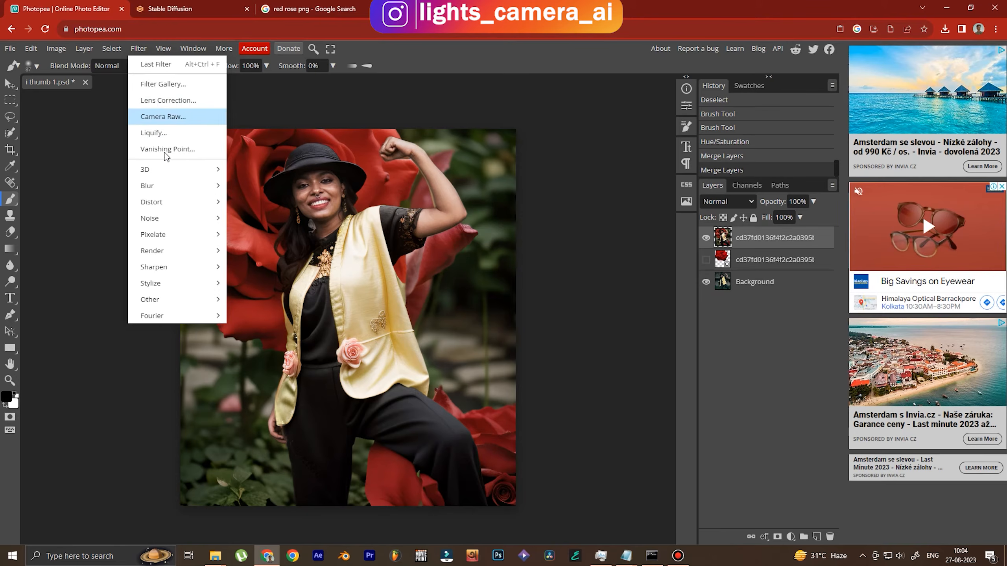
mouse_move(168, 219)
left_click(257, 220)
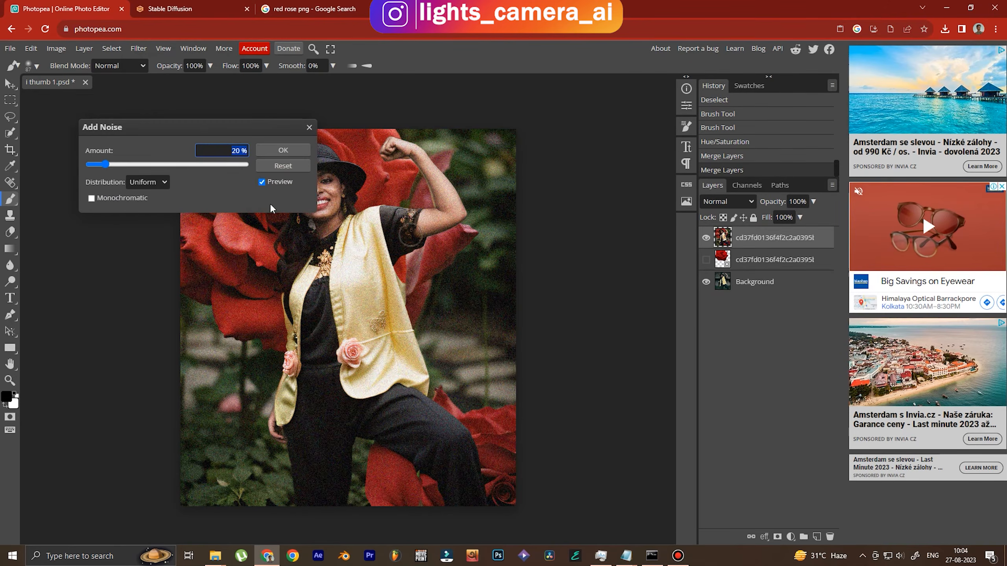
type("12")
left_click(277, 153)
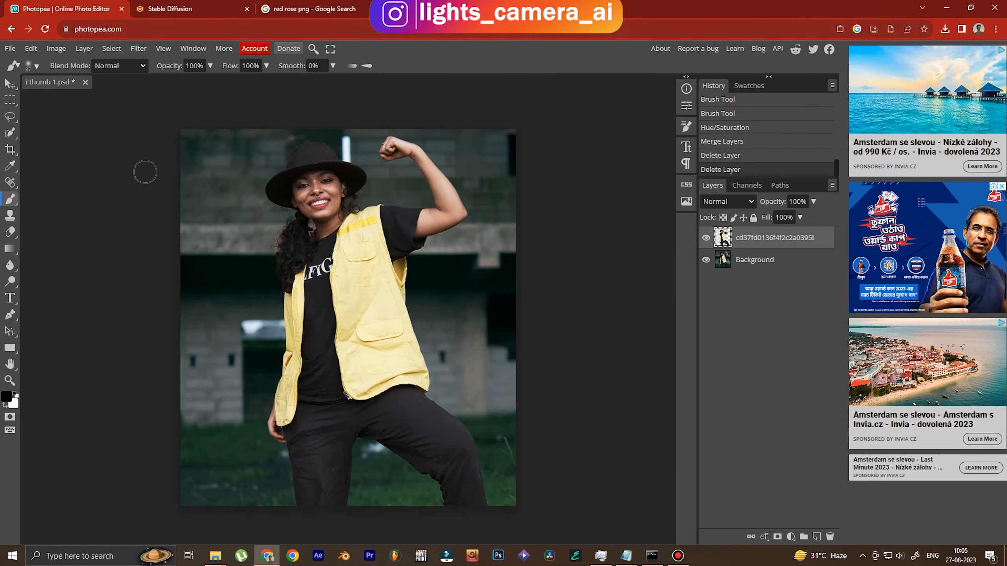
left_click(184, 4)
Load the 'i thumb 1' photo into img2img's Inpaint upload
left_click(228, 198)
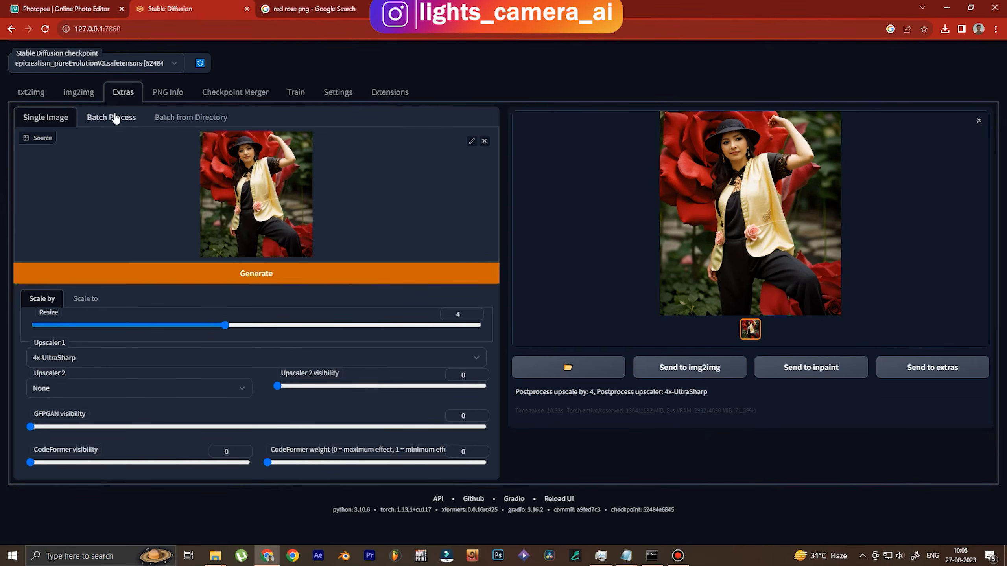
left_click(79, 95)
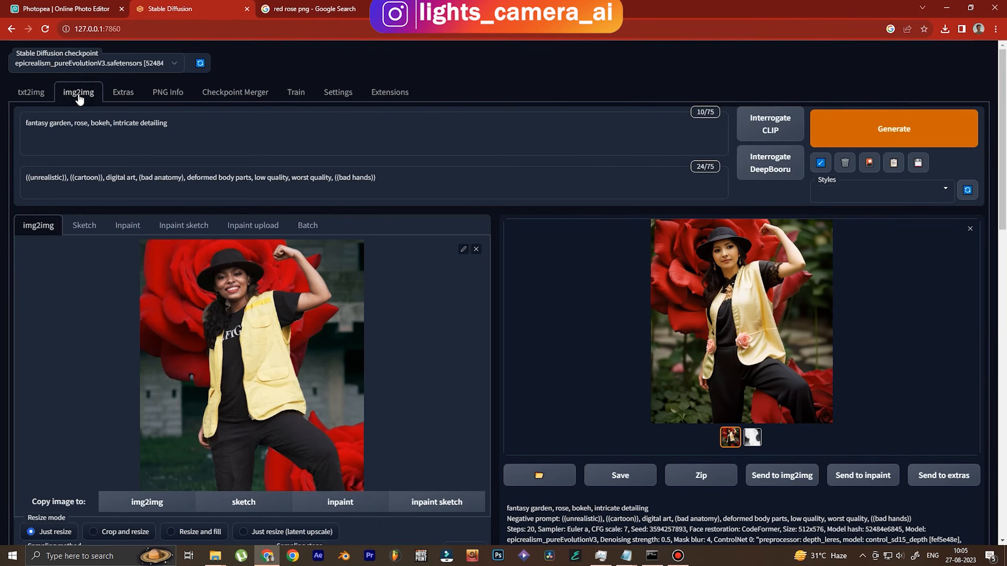
left_click(127, 226)
left_click(262, 367)
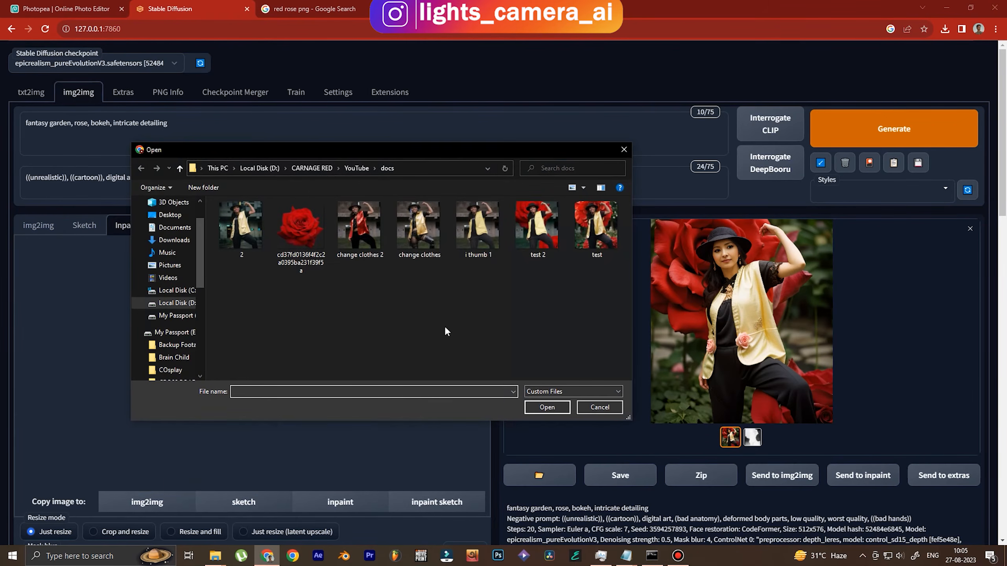
double_click(480, 246)
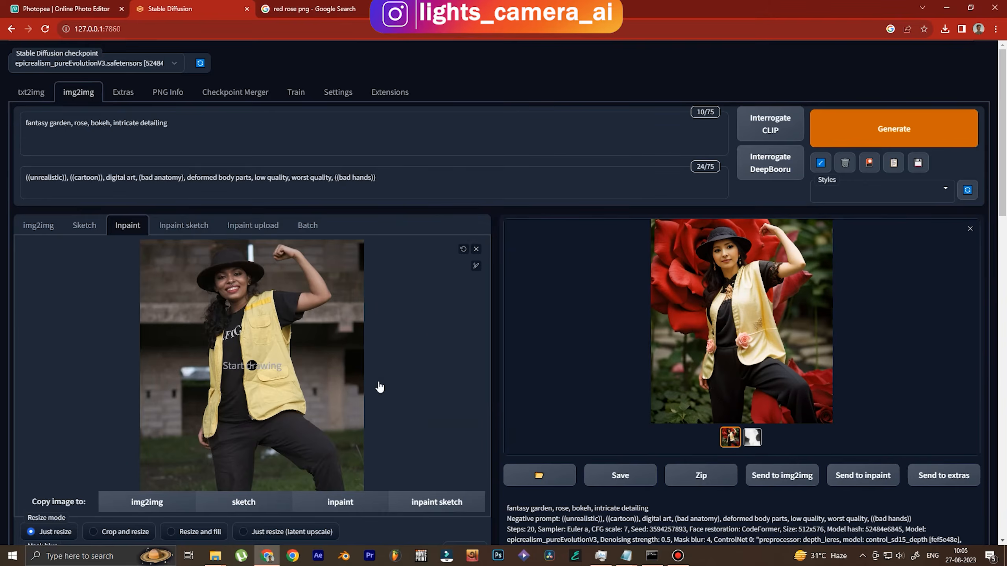
Enlarge the mask brush and paint over her shirt, vest and trousers
left_click(475, 265)
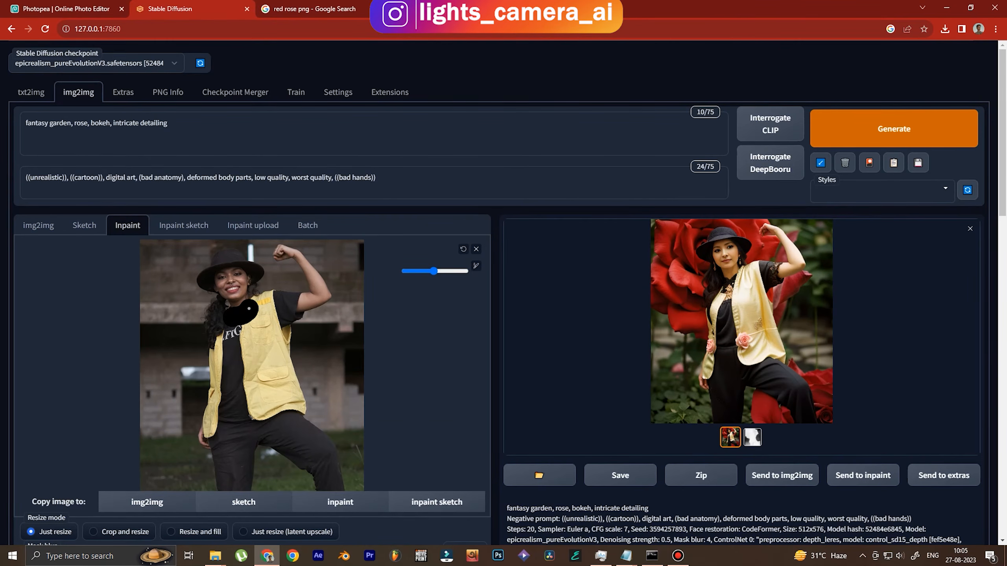
mouse_move(258, 301)
left_mouse_down()
mouse_move(293, 304)
mouse_move(303, 412)
mouse_move(338, 484)
mouse_move(324, 486)
mouse_move(259, 442)
mouse_move(248, 482)
mouse_move(226, 488)
mouse_move(206, 424)
mouse_move(225, 340)
mouse_move(225, 359)
mouse_move(223, 325)
left_mouse_up()
left_click_drag(434, 271, 443, 271)
mouse_move(273, 315)
left_mouse_down()
mouse_move(242, 331)
mouse_move(273, 340)
mouse_move(291, 421)
mouse_move(324, 467)
mouse_move(286, 433)
mouse_move(241, 453)
mouse_move(234, 375)
mouse_move(254, 417)
left_mouse_up()
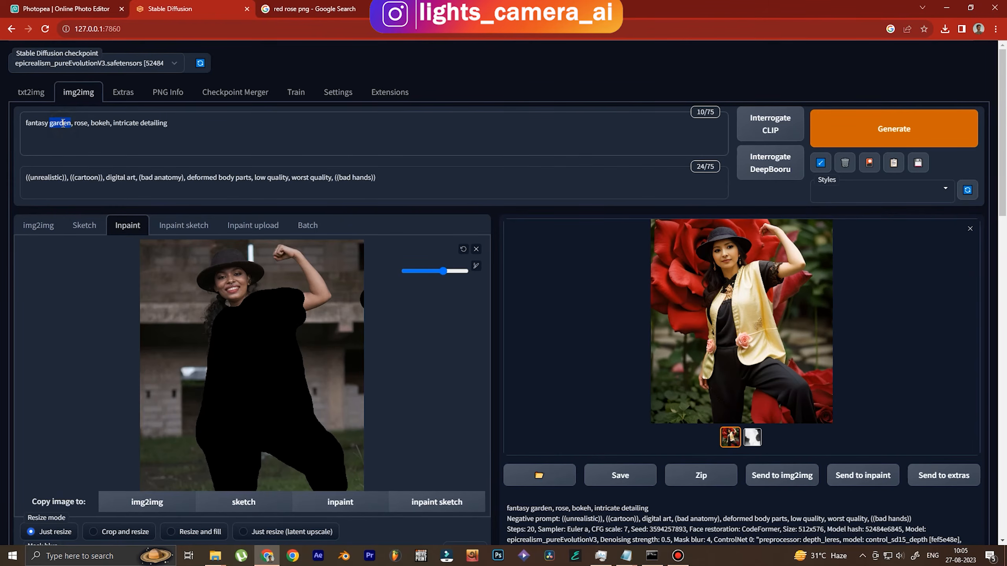
Rewrite the prompt to 'gothic armor, leather, intricate detailing'
key("BackSpace")
key("BackSpace")
key("BackSpace")
key("BackSpace")
key("BackSpace")
key("BackSpace")
key("BackSpace")
key("BackSpace")
key("BackSpace")
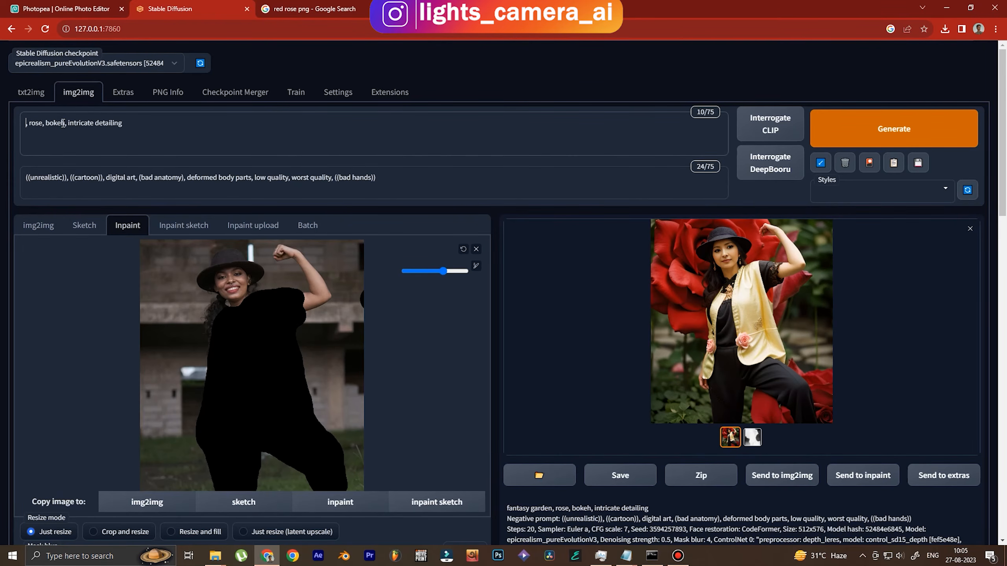
type("gothic ")
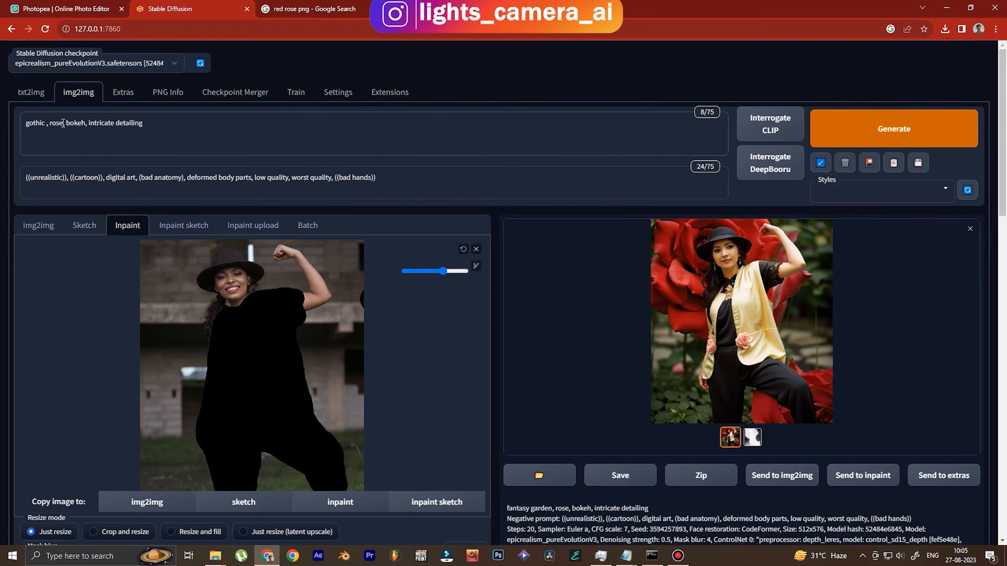
type("armor")
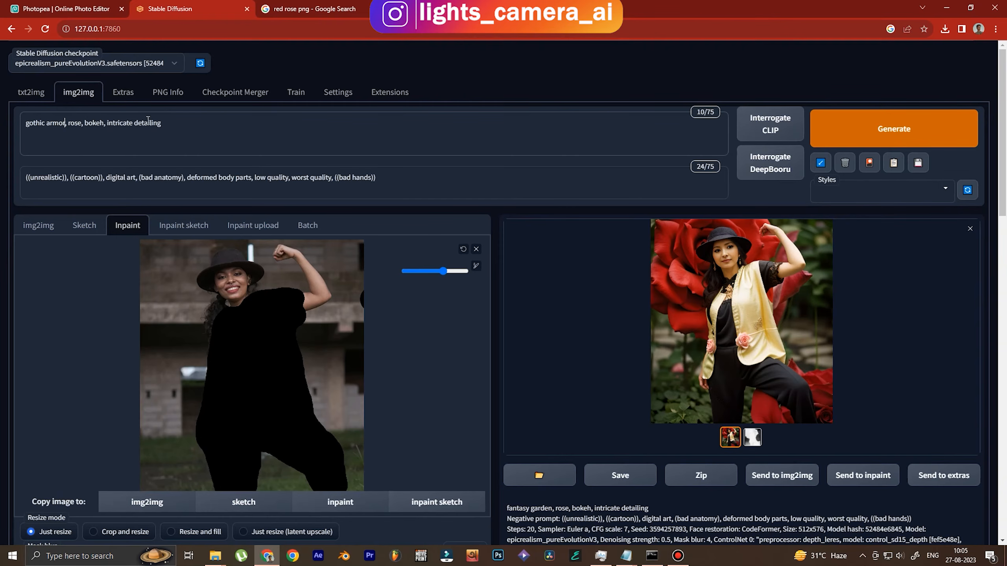
left_click_drag(80, 127, 71, 132)
key("BackSpace")
type("leather,")
Set Denoising strength to 0.75
left_click_drag(1003, 127, 1004, 287)
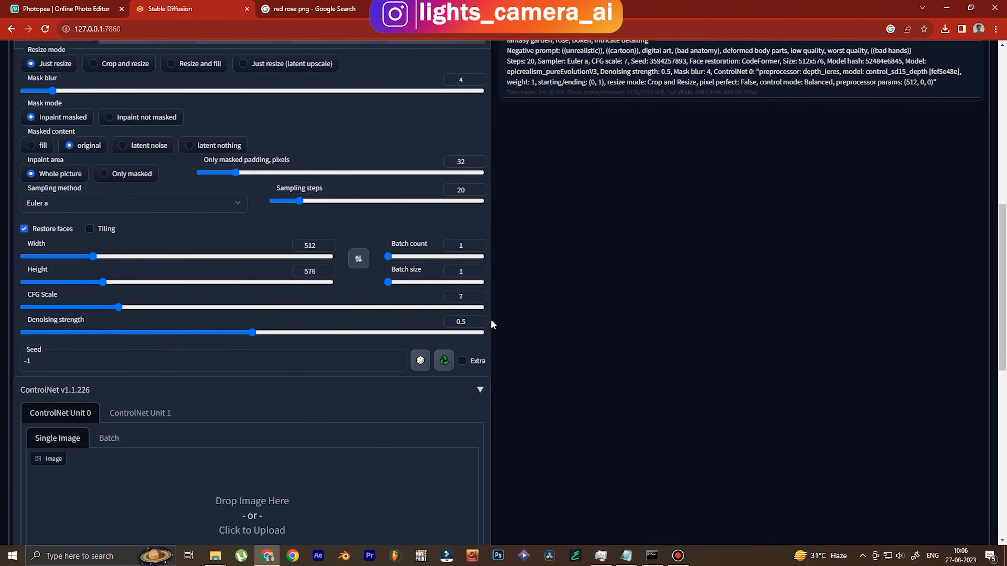
left_click_drag(477, 323, 432, 325)
type("0.75")
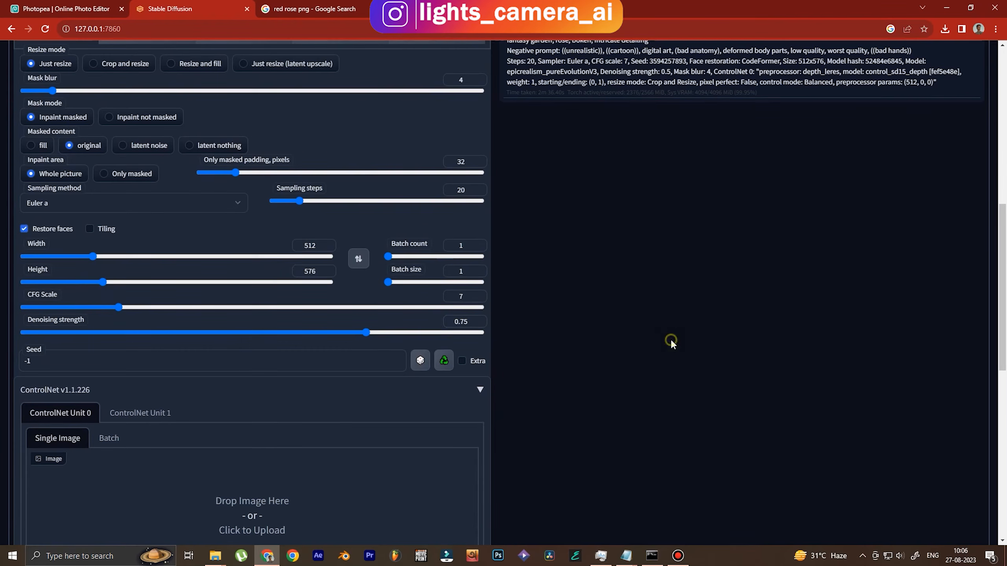
left_click_drag(1004, 265, 1006, 97)
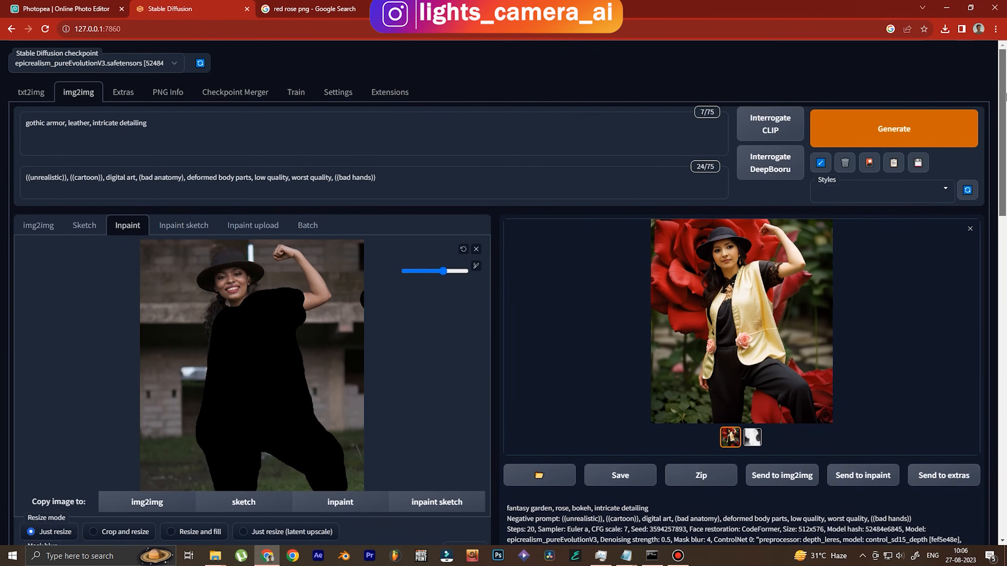
Generate the inpaint with the gothic armor, leather prompt
left_click(251, 131)
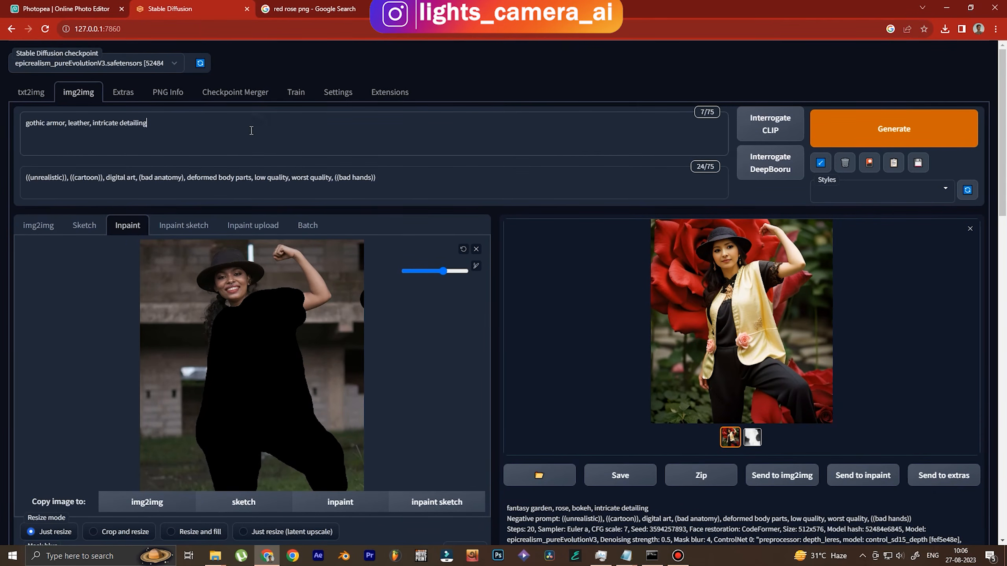
mouse_move(1005, 123)
left_mouse_down()
mouse_move(1005, 436)
mouse_move(1005, 115)
left_mouse_up()
left_click(912, 122)
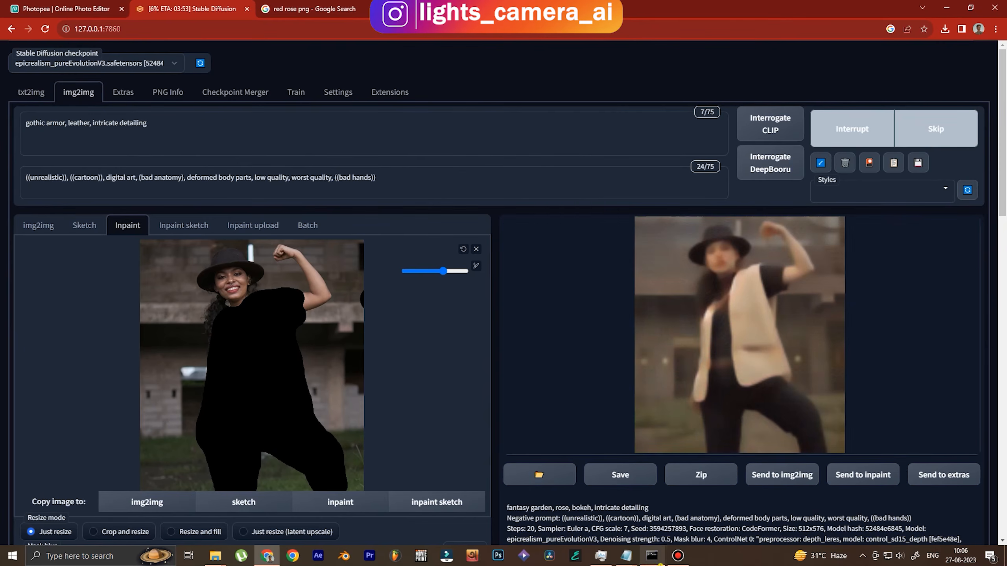
left_click(652, 556)
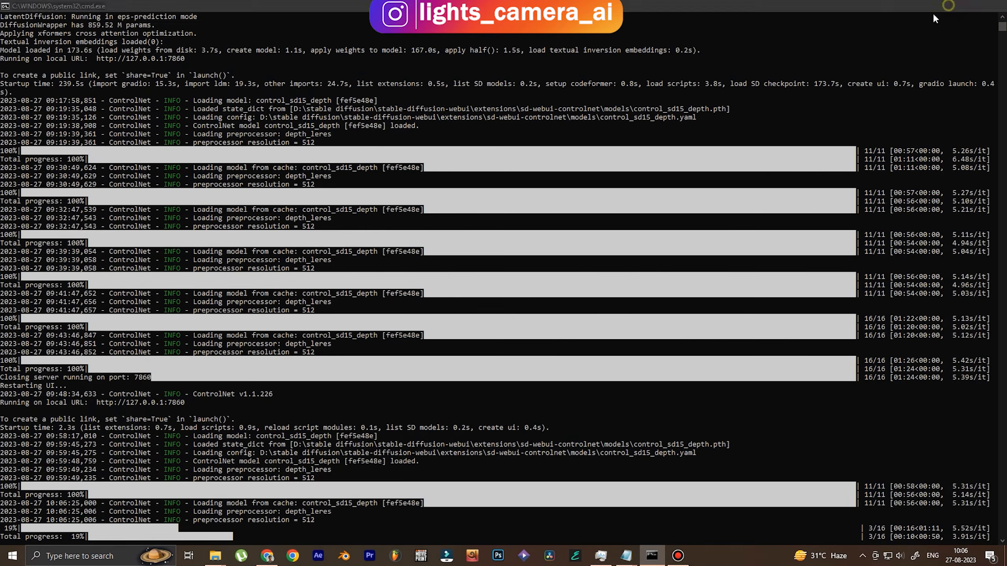
Inspect the tan strapped vest and black leather trousers result full size
left_click(945, 7)
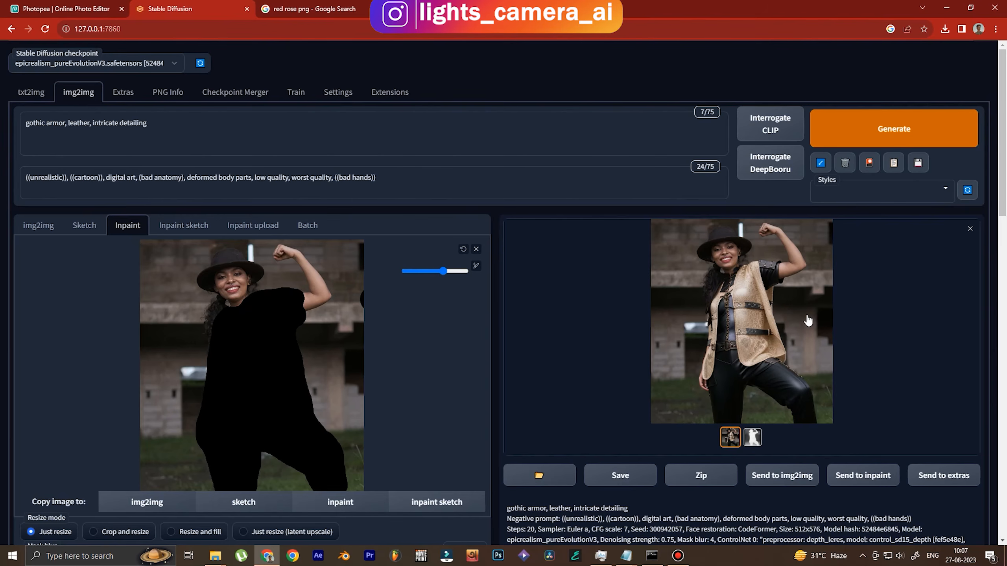
left_click(777, 331)
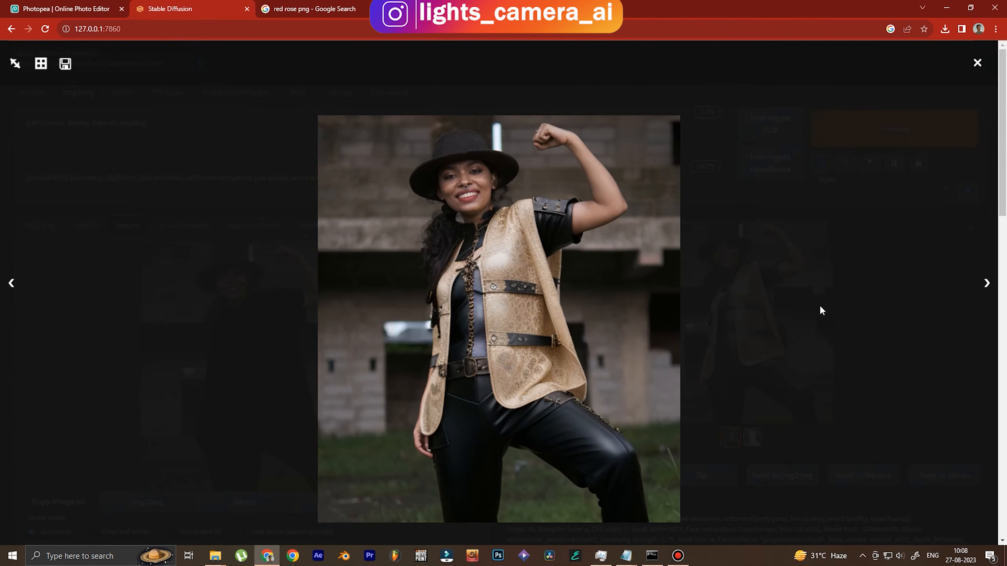
left_click(831, 308)
left_click(774, 309)
left_click(805, 323)
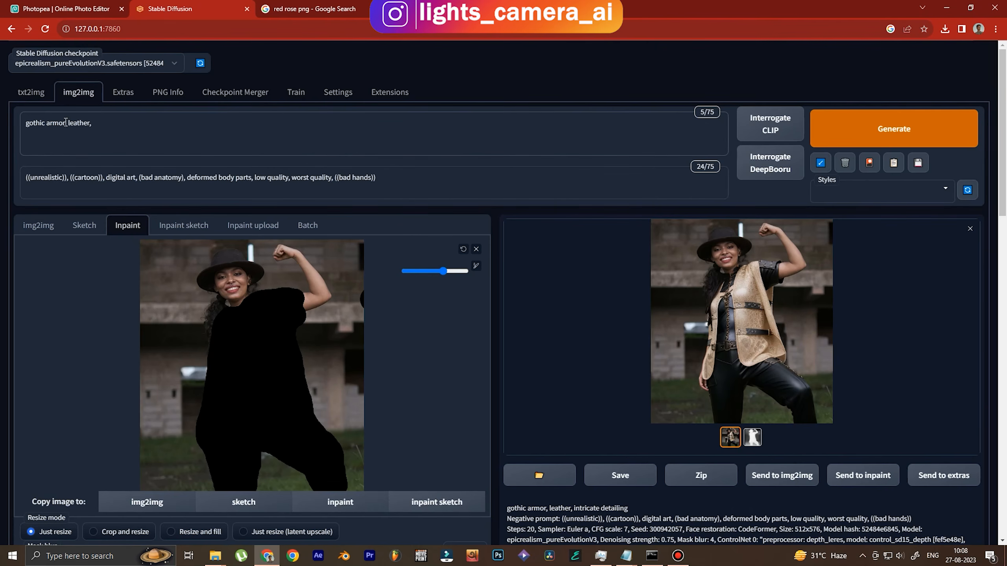
Replace 'gothic armor' with 'cyberpunk clothing, metal', regenerate and view the neon-yellow vest result
left_click_drag(64, 124, 10, 126)
type("cyberpunk clothing, metal")
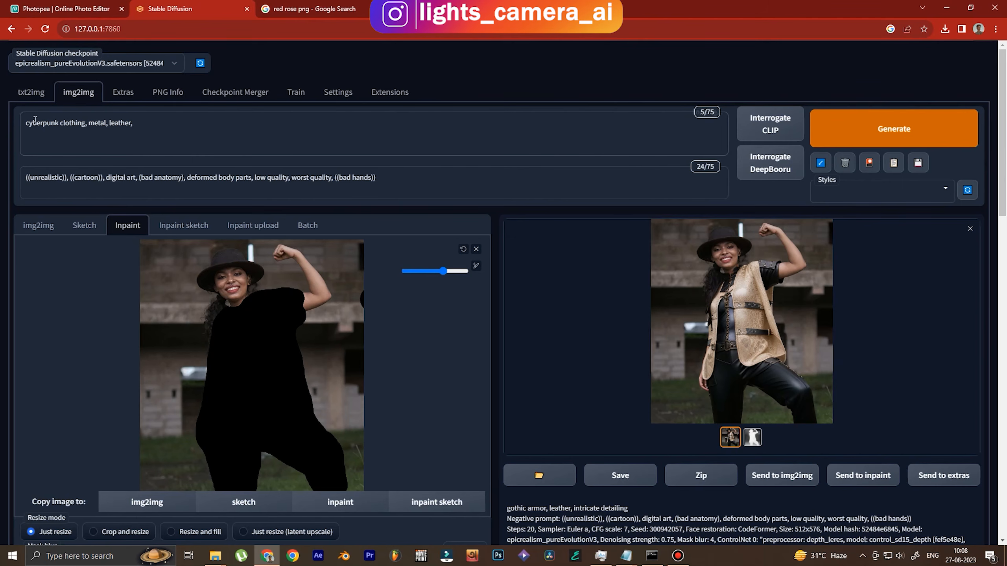
left_click(911, 131)
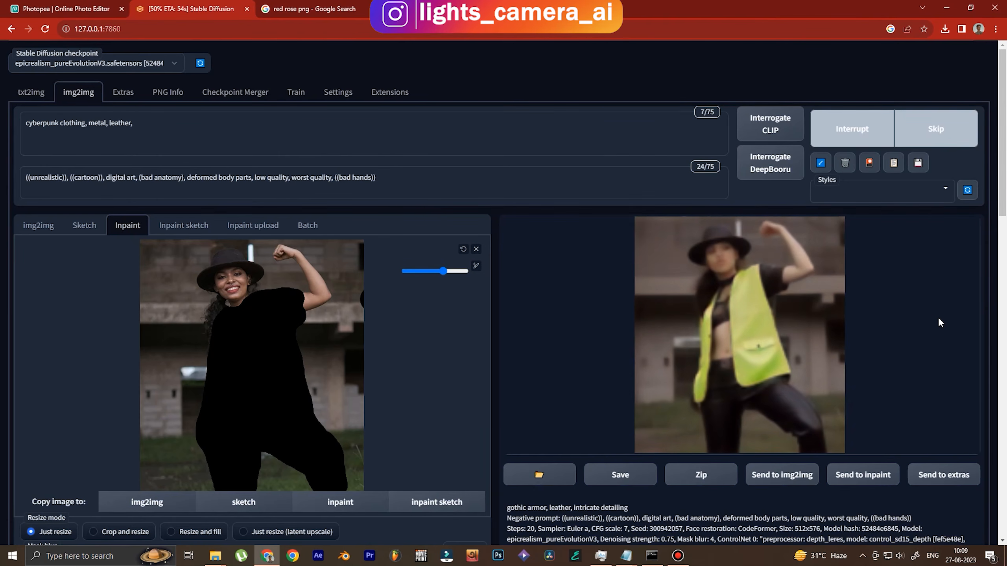
left_click(774, 306)
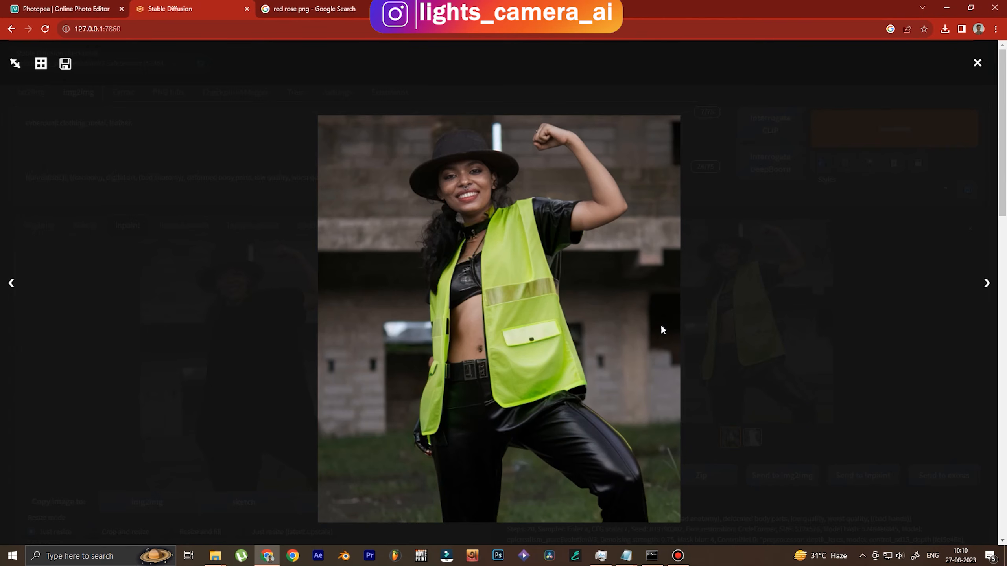
left_click(654, 315)
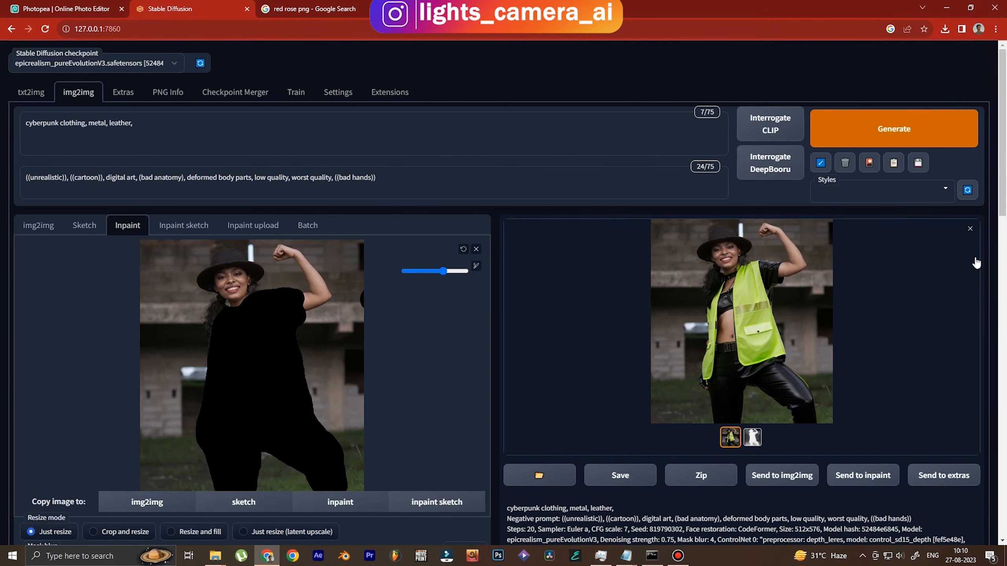
Switch ControlNet Unit 0 from Depth to OpenPose and reuse seed 819790302
left_click_drag(1005, 175, 1006, 442)
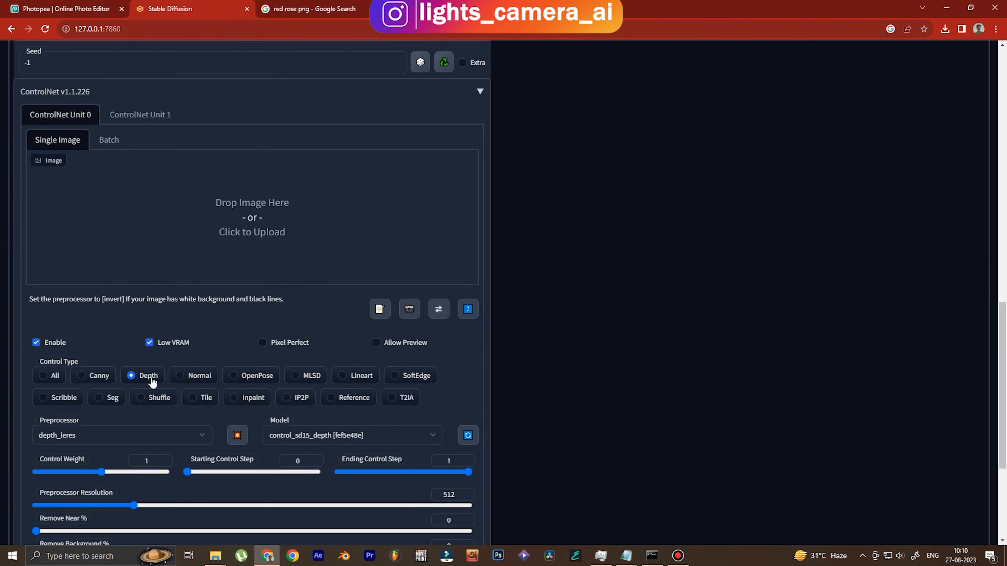
left_click(240, 382)
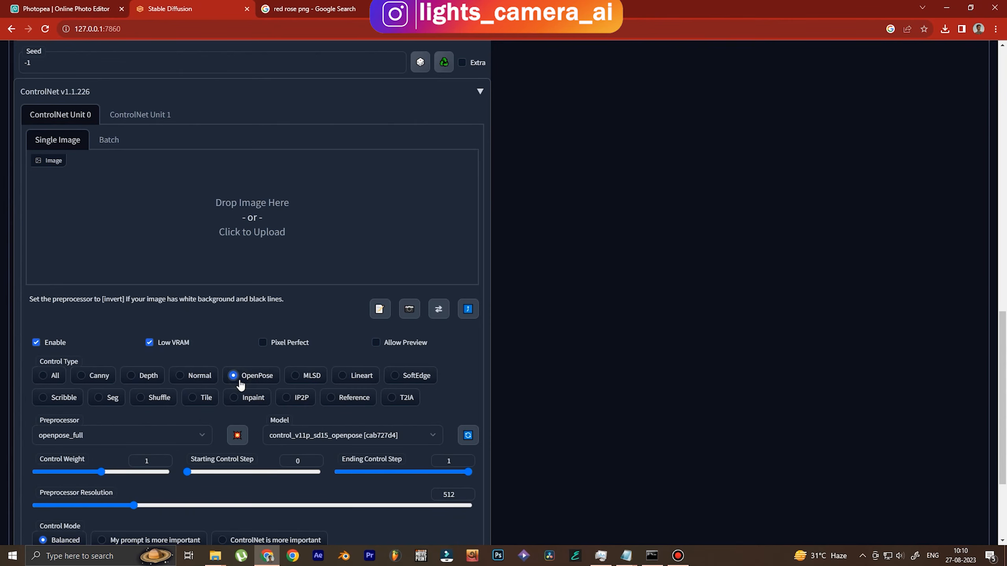
left_click_drag(1006, 441, 1005, 328)
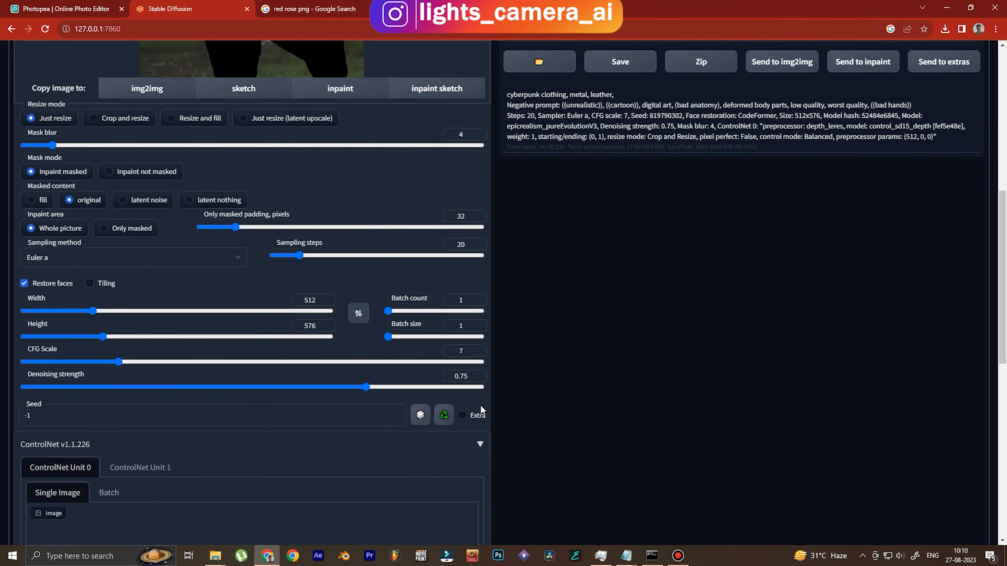
left_click(445, 415)
Generate the black studded leather vest, crop top, shorts and boots, then preview it full size
scroll(901, 365, "up", 10)
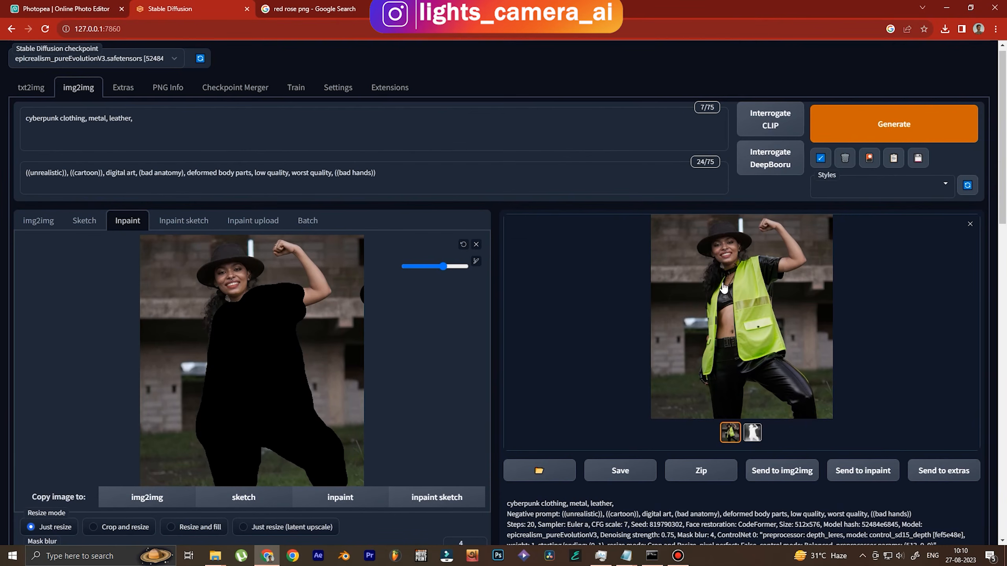
left_click(897, 124)
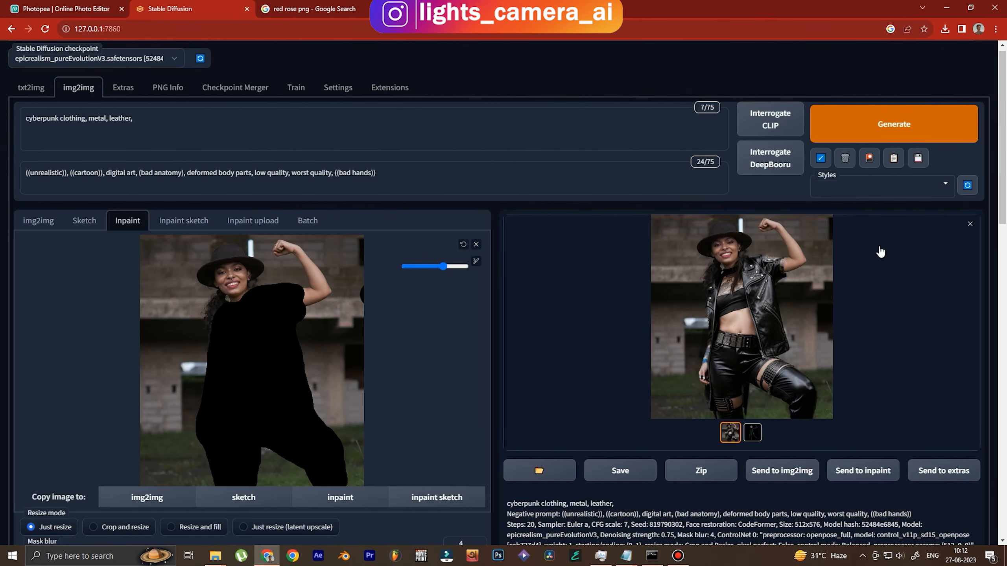
left_click(755, 311)
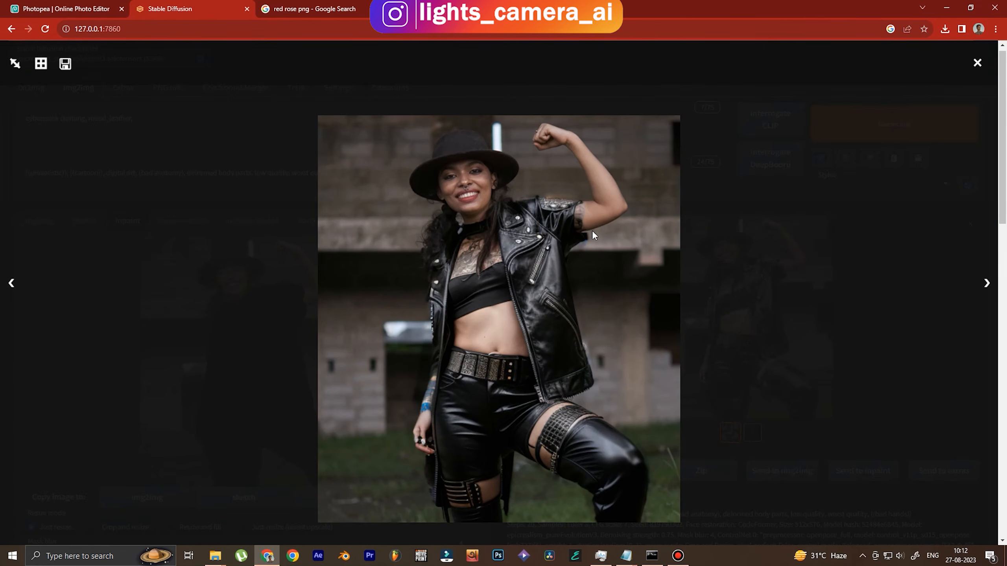
left_click(622, 317)
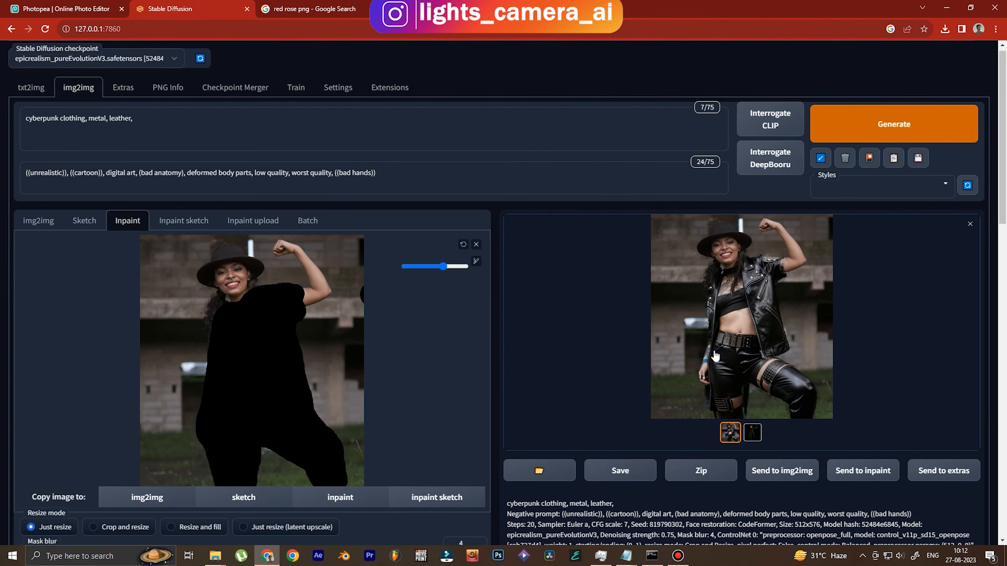